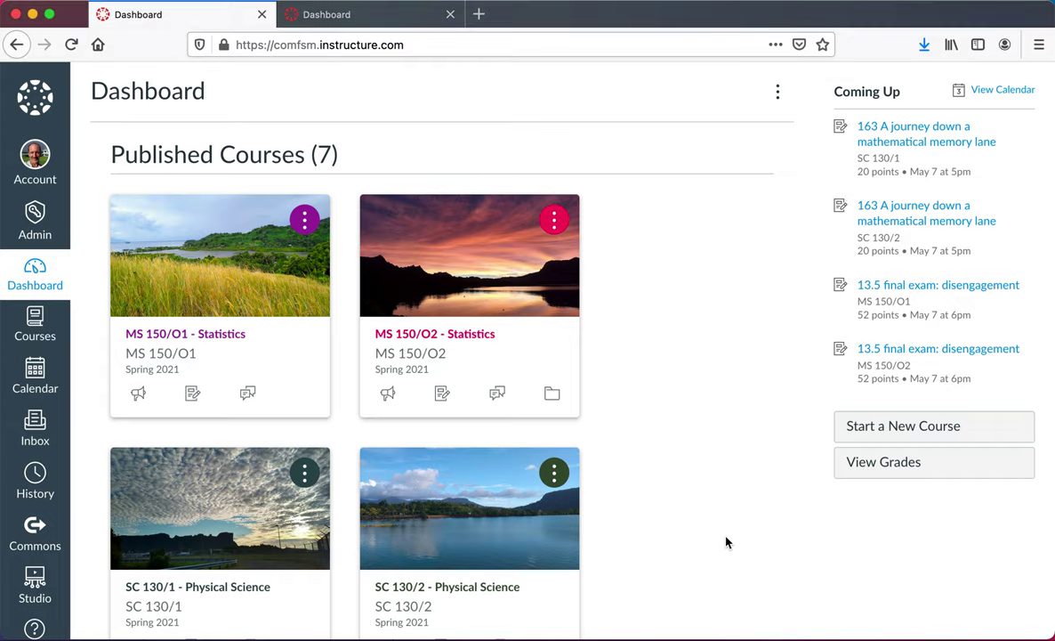
Open the sandbox course from the dashboard and bring up its Share to Commons form through the course settings
scroll(725, 543, down, 1)
scroll(697, 480, down, 2)
scroll(697, 480, down, 3)
scroll(696, 481, down, 1)
scroll(697, 480, down, 1)
scroll(697, 481, down, 1)
scroll(696, 480, down, 1)
scroll(696, 480, down, 2)
click(272, 409)
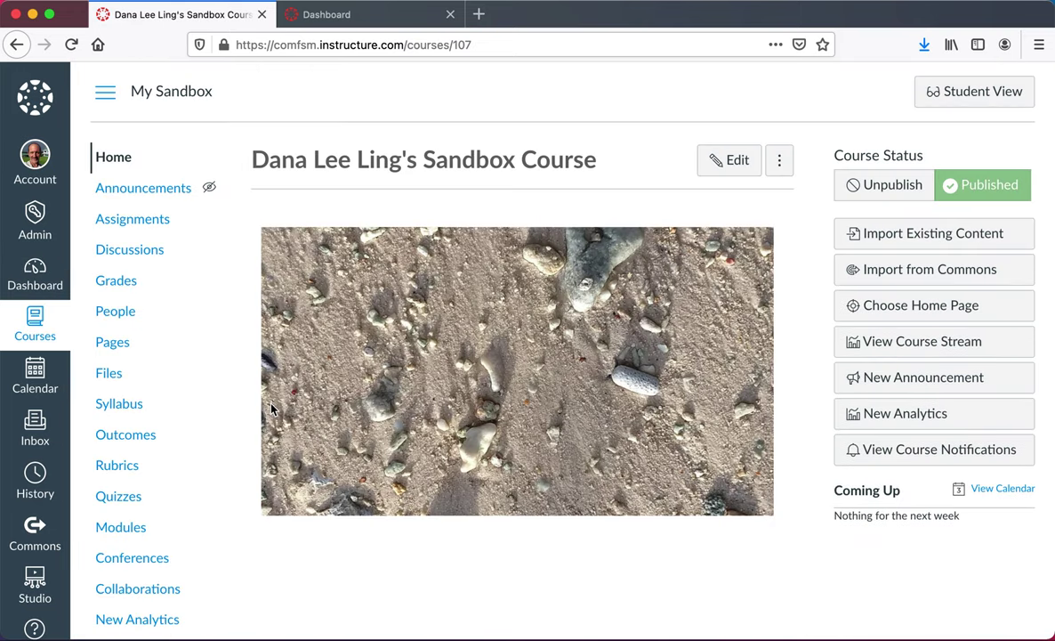
scroll(183, 365, down, 3)
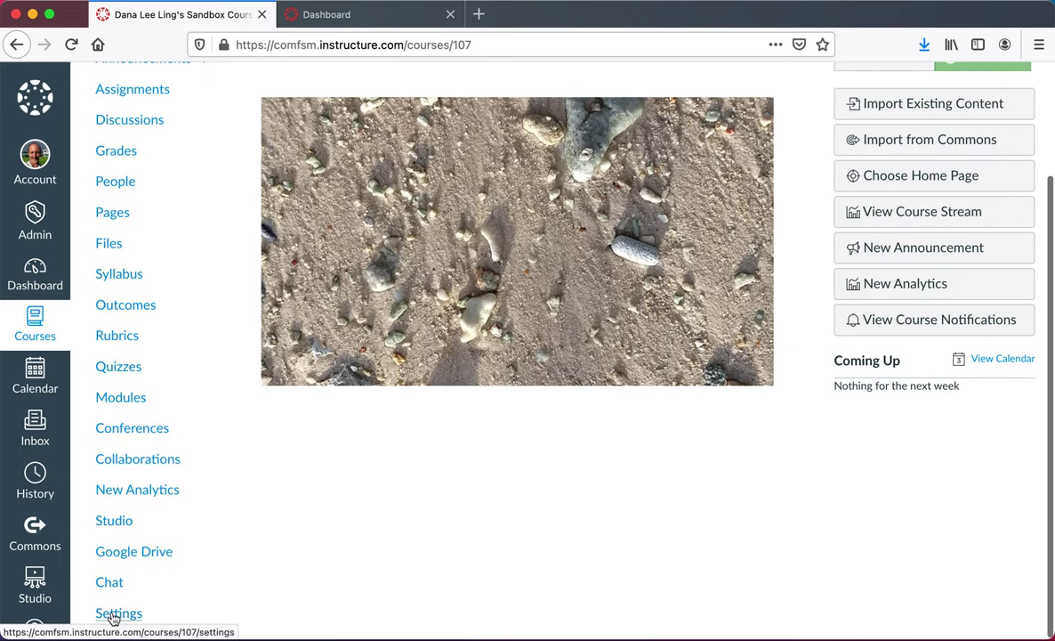
click(113, 616)
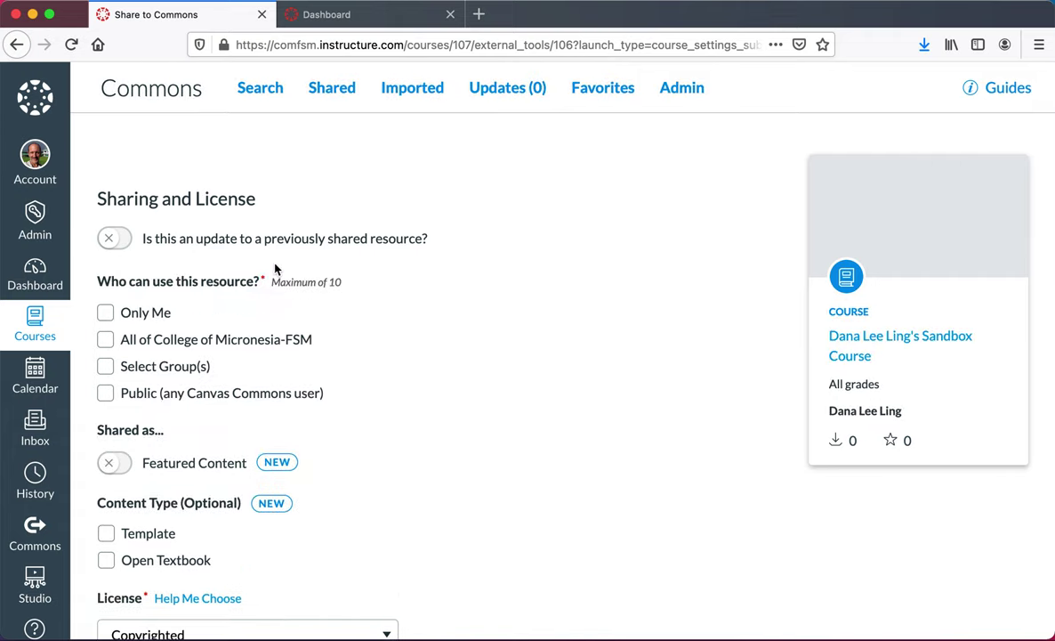
Make the shared resource available to Public (any Canvas Commons user) and license it as CC - Attribution
scroll(207, 327, down, 2)
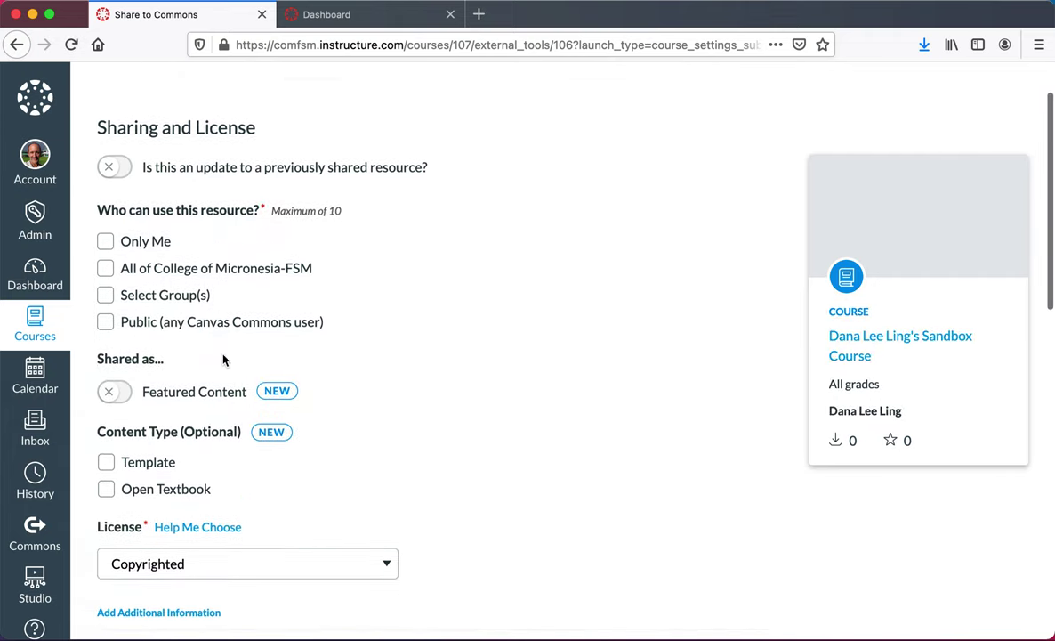
click(105, 323)
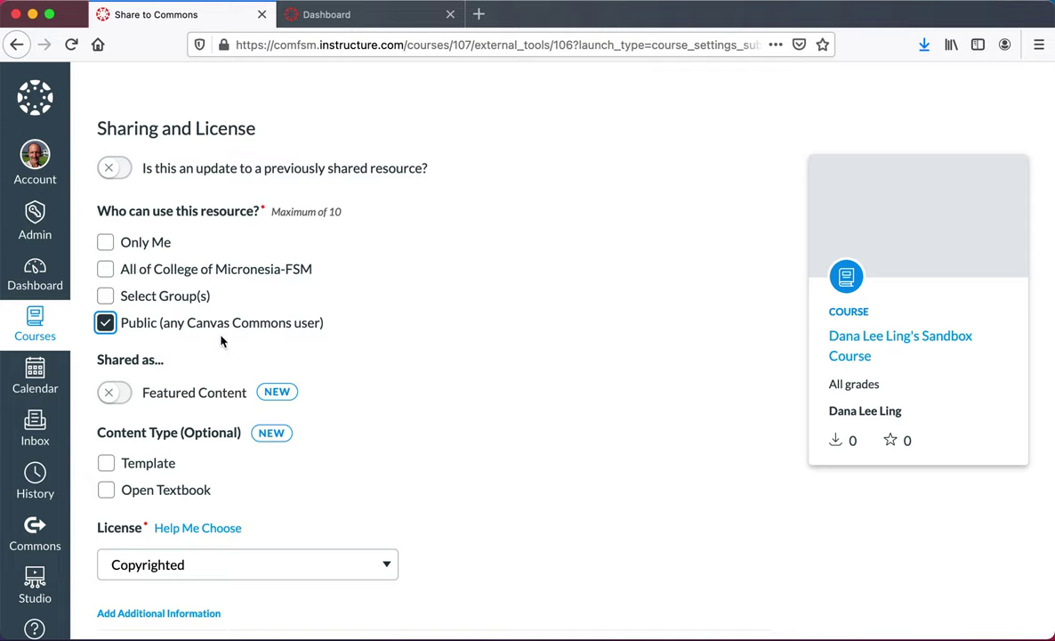
scroll(221, 347, down, 1)
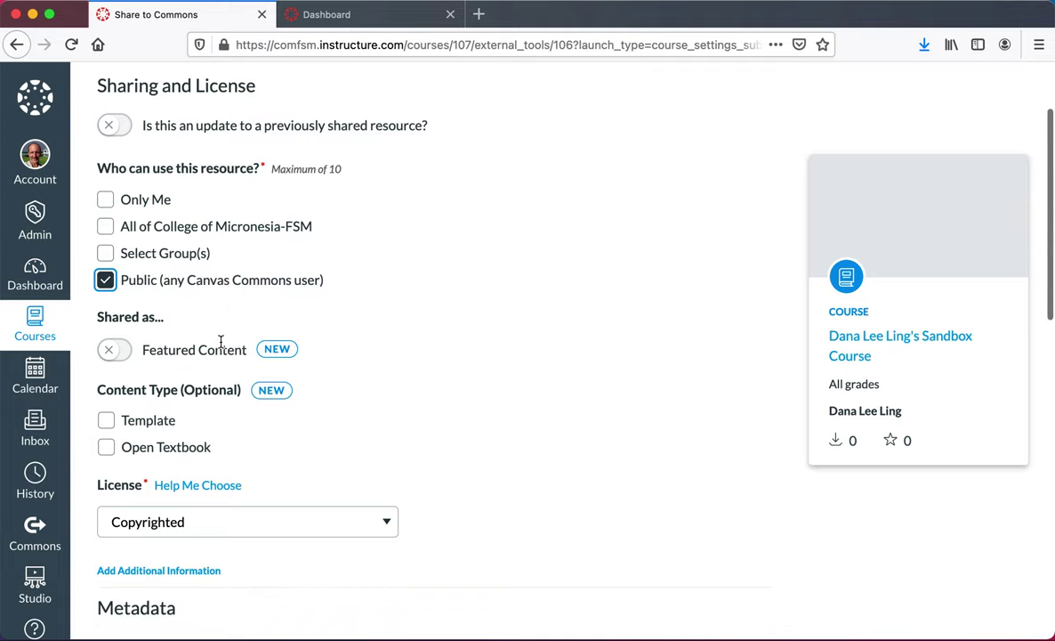
scroll(221, 345, down, 1)
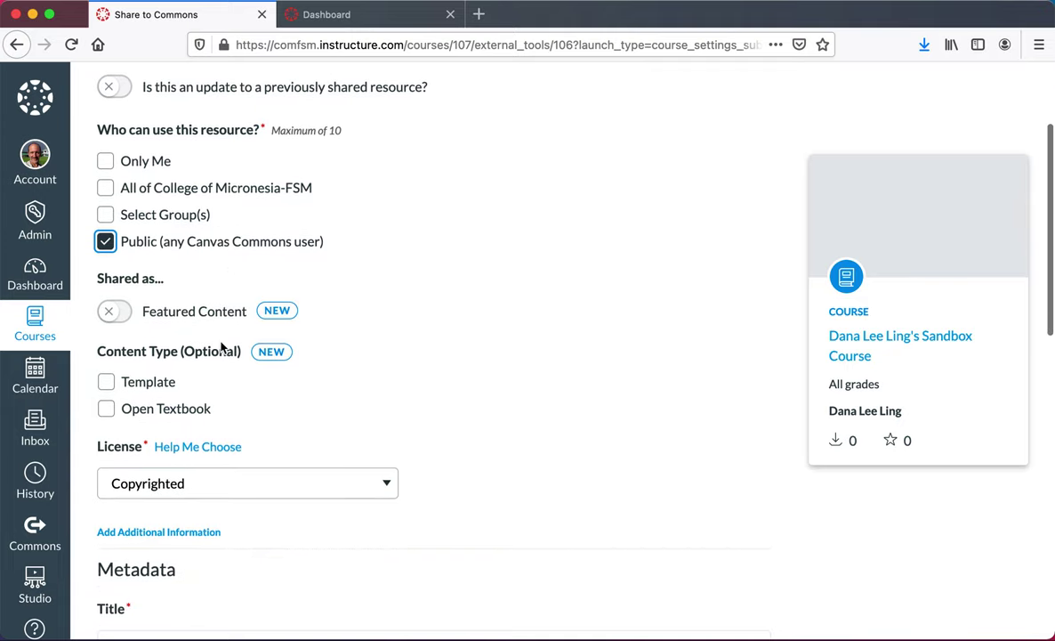
click(218, 483)
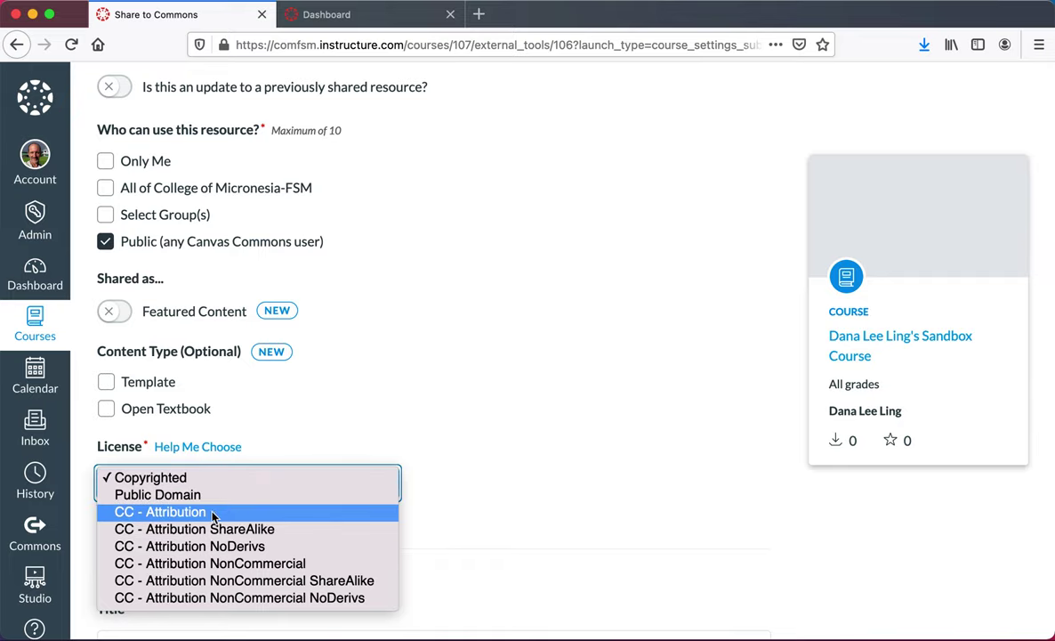
click(213, 514)
Enter "Demonstrator" as the description in the resource's metadata
scroll(214, 514, down, 4)
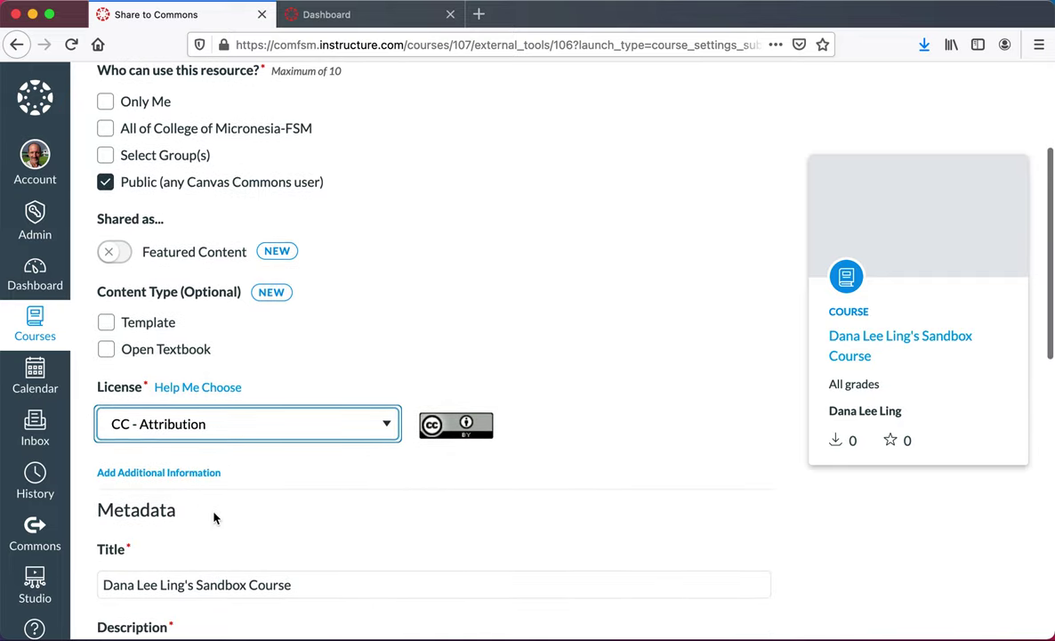
scroll(213, 513, down, 2)
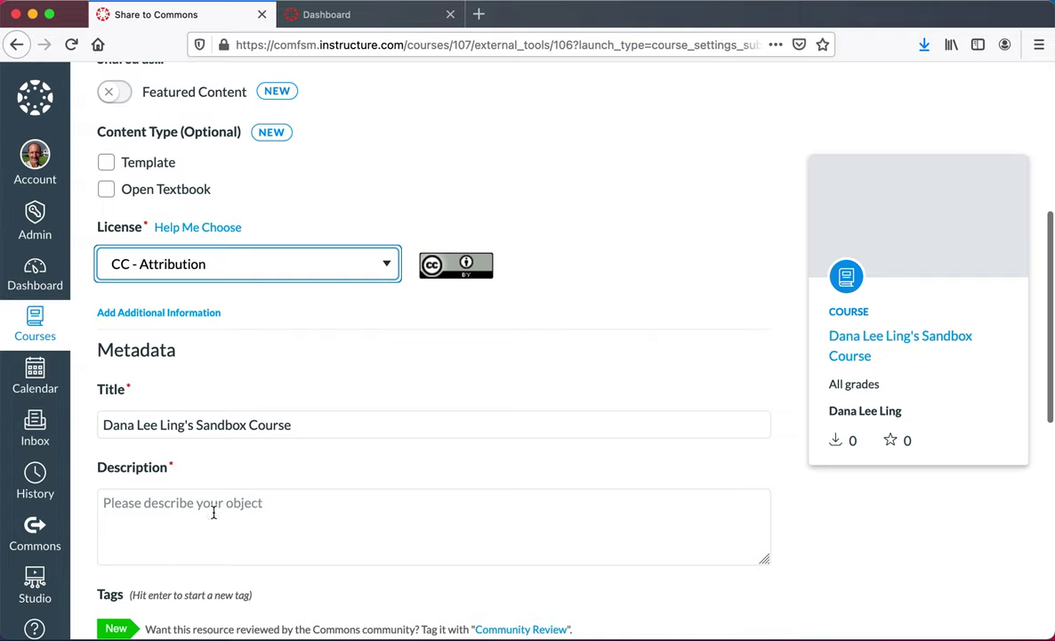
click(214, 513)
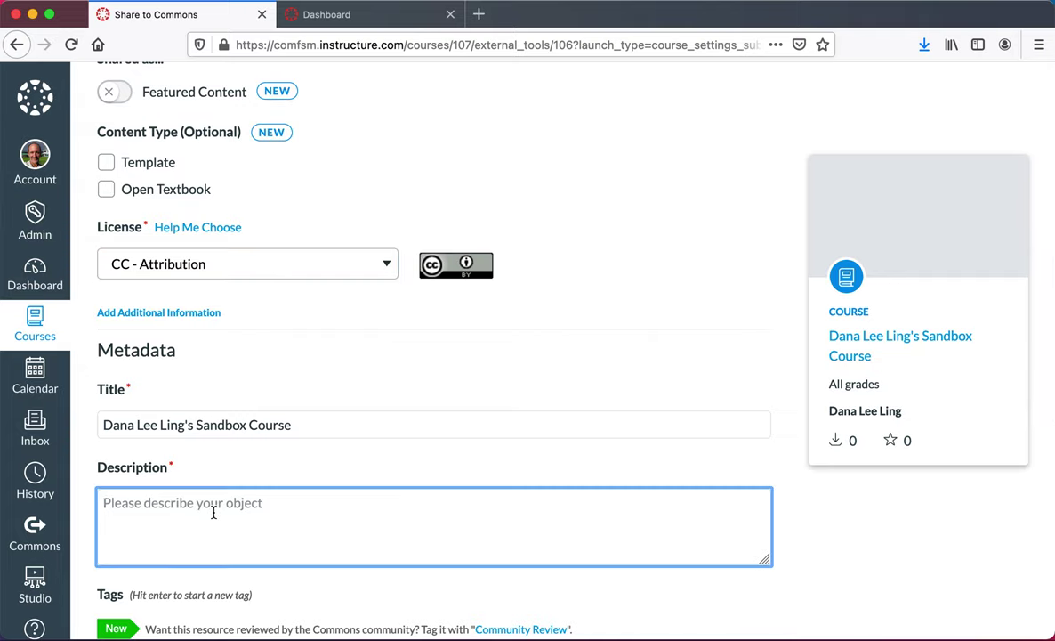
text(Demonstrator)
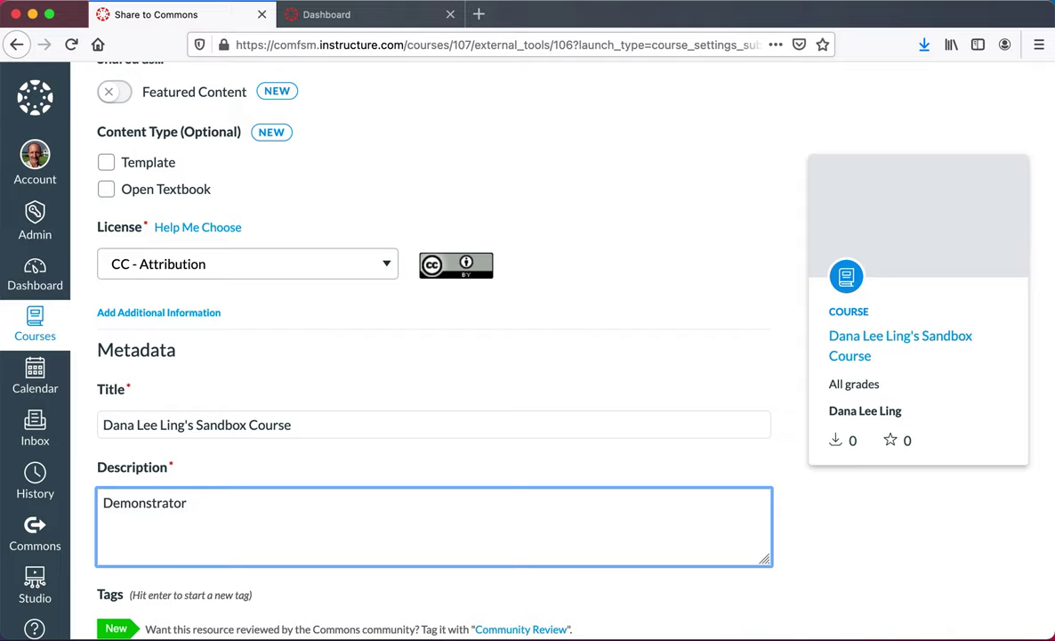
Set the resource image to the Unsplash photo of a blue sky above trees
scroll(193, 539, down, 6)
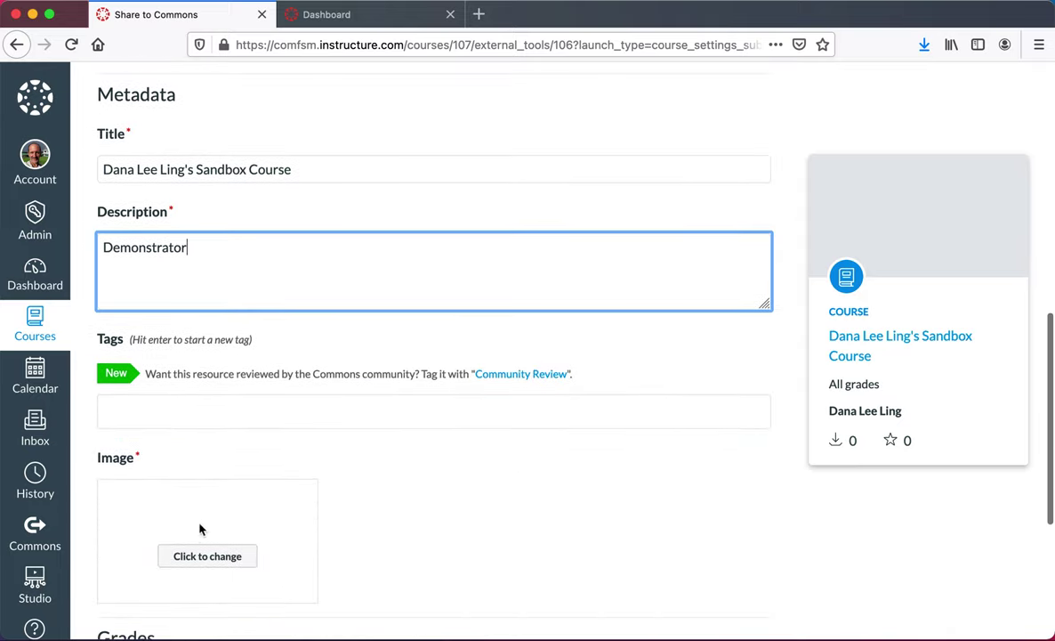
click(222, 563)
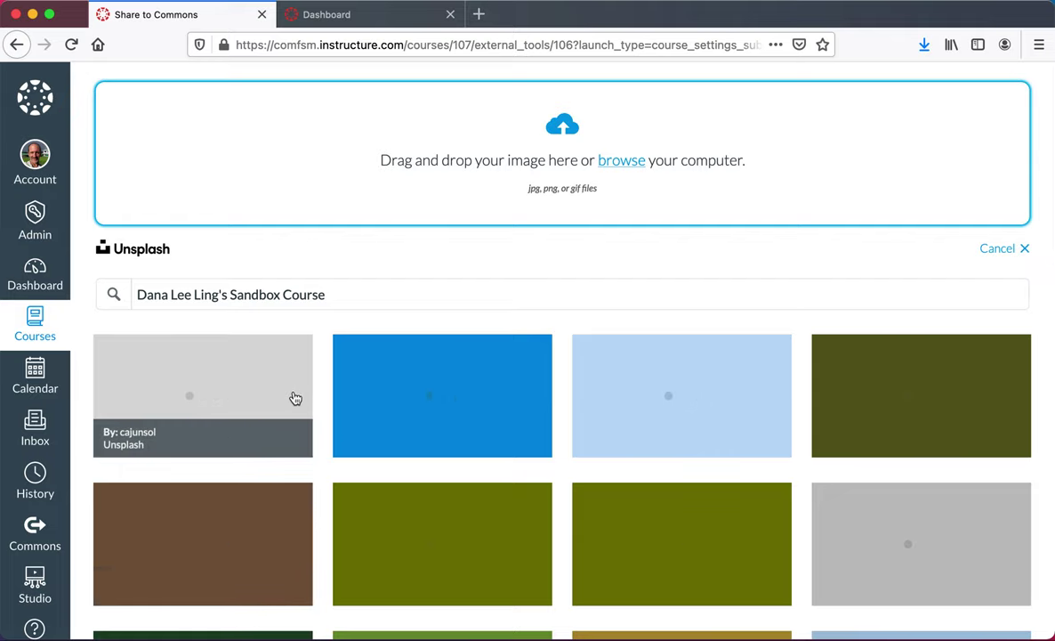
click(389, 389)
Restrict the grade range from Undergraduate to Undergraduate and share the course to Commons
scroll(400, 492, down, 5)
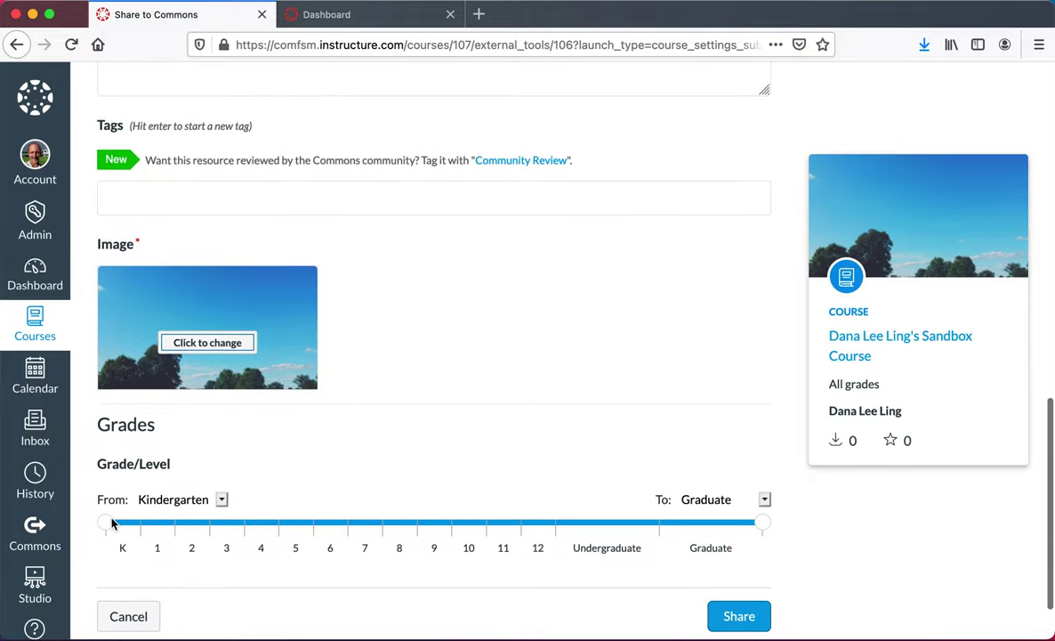
drag(108, 524, 555, 522)
drag(765, 525, 660, 522)
scroll(551, 592, down, 1)
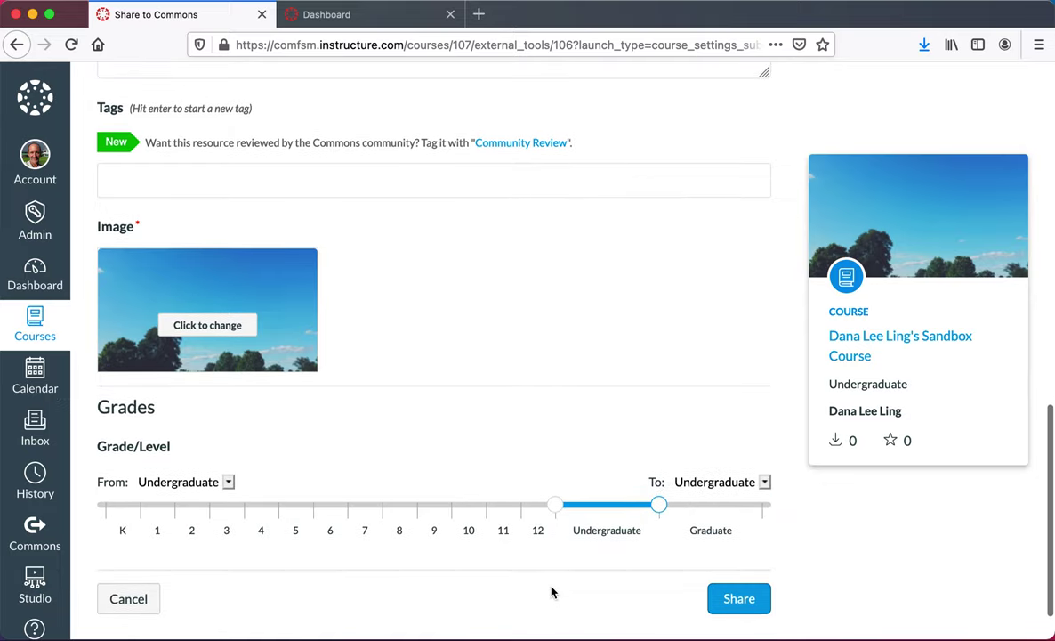
click(734, 614)
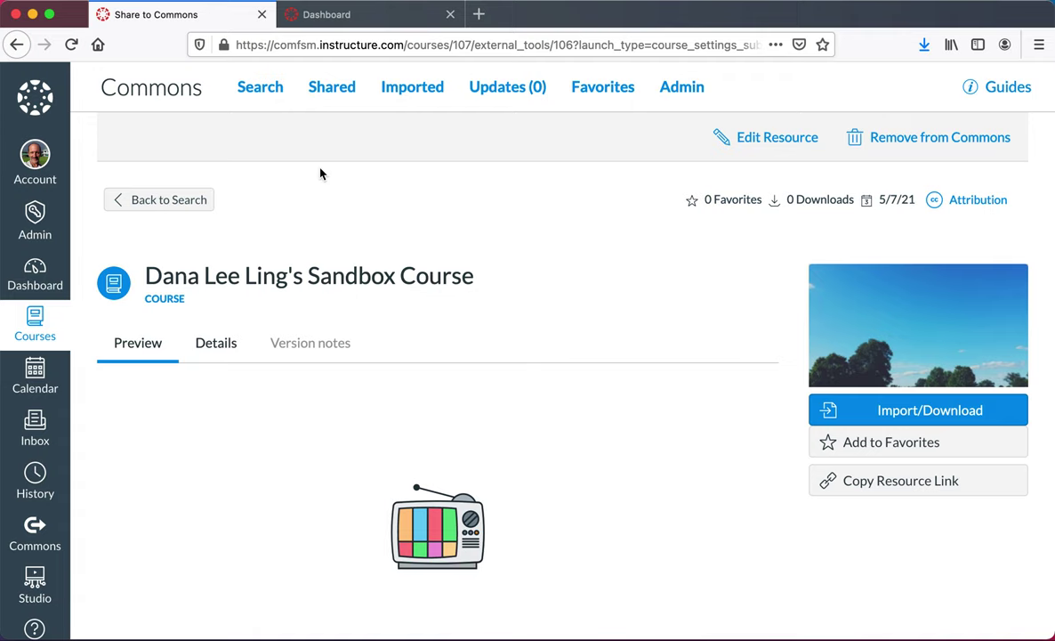
Check the list of resources shared to Commons for the newly shared sandbox course
click(337, 88)
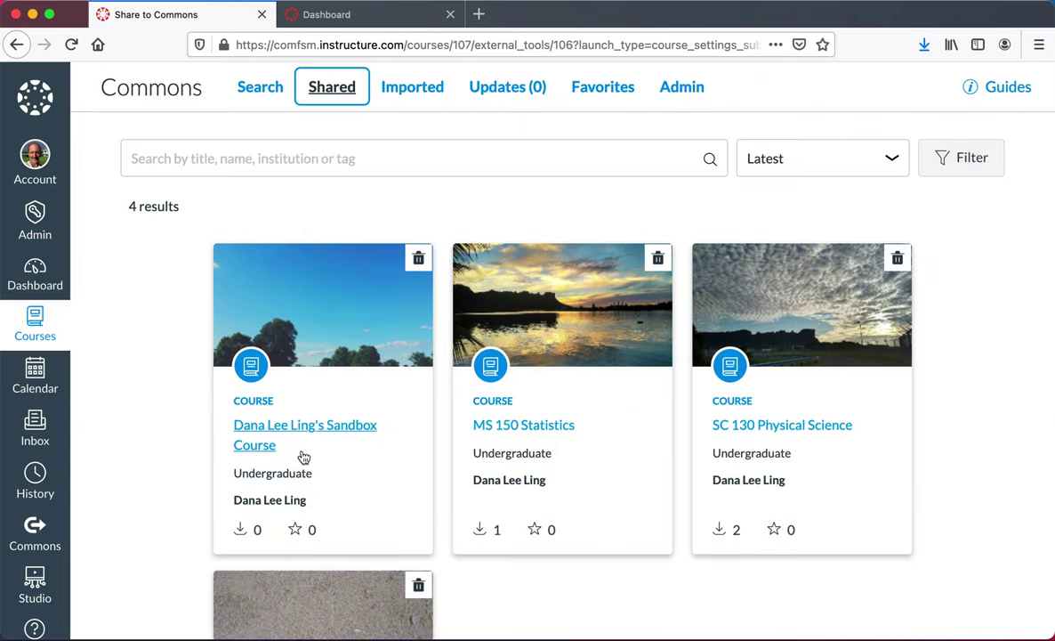
scroll(330, 500, down, 2)
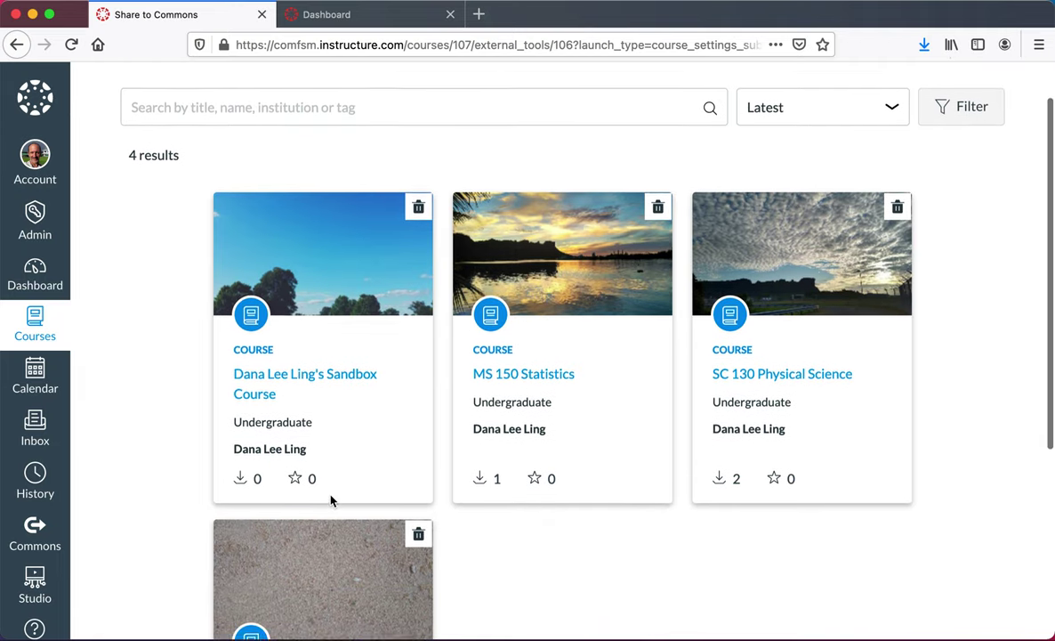
scroll(330, 499, up, 2)
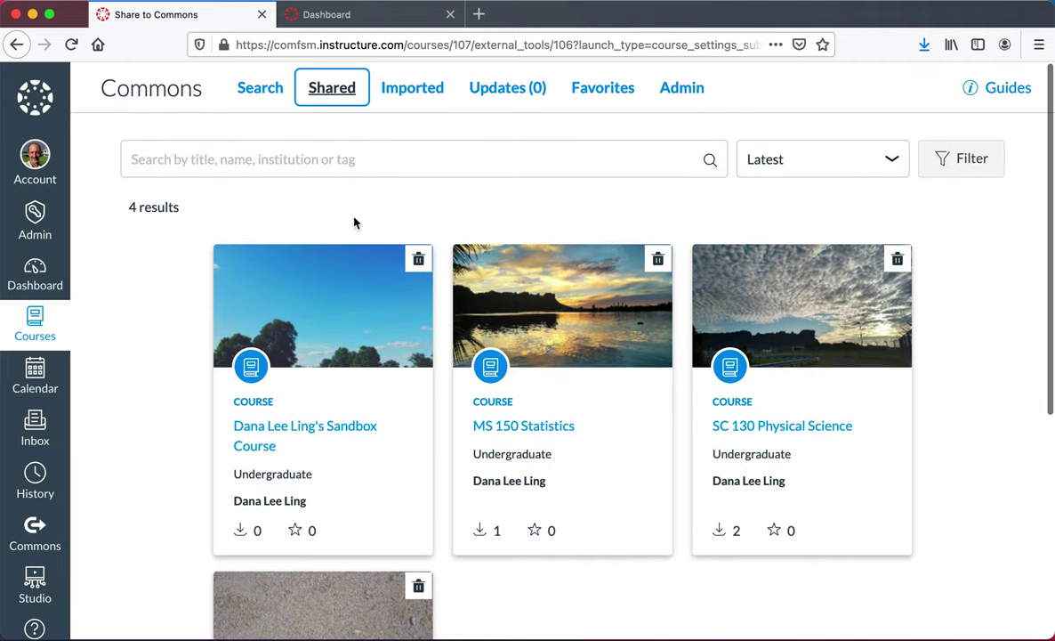
Switch to the comfsm-org Canvas site, open the Sandbox demonstrator course and start an import from Commons
click(364, 18)
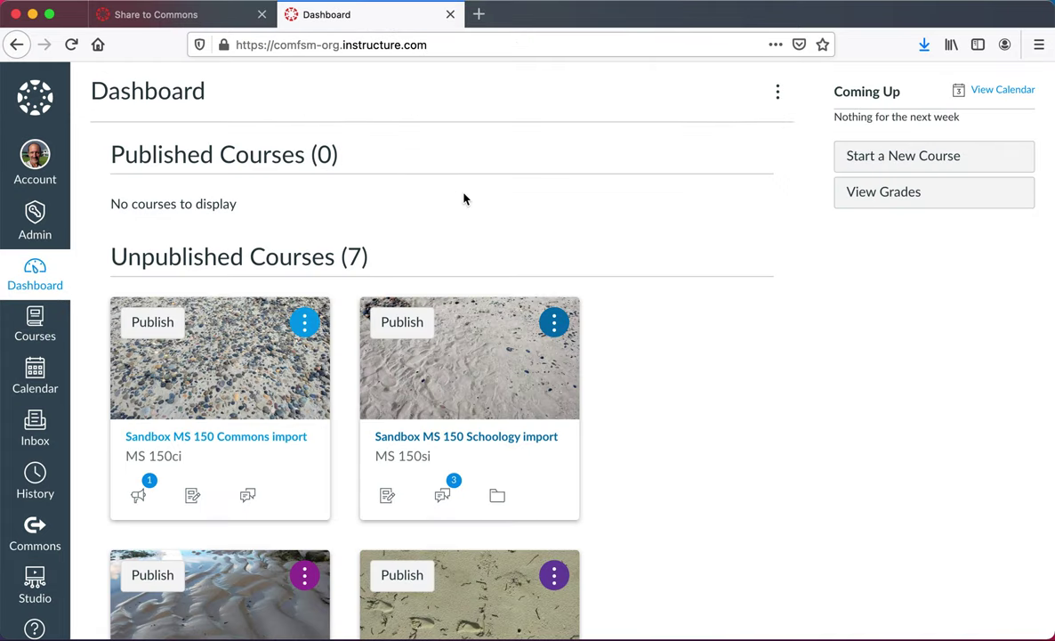
scroll(462, 200, down, 15)
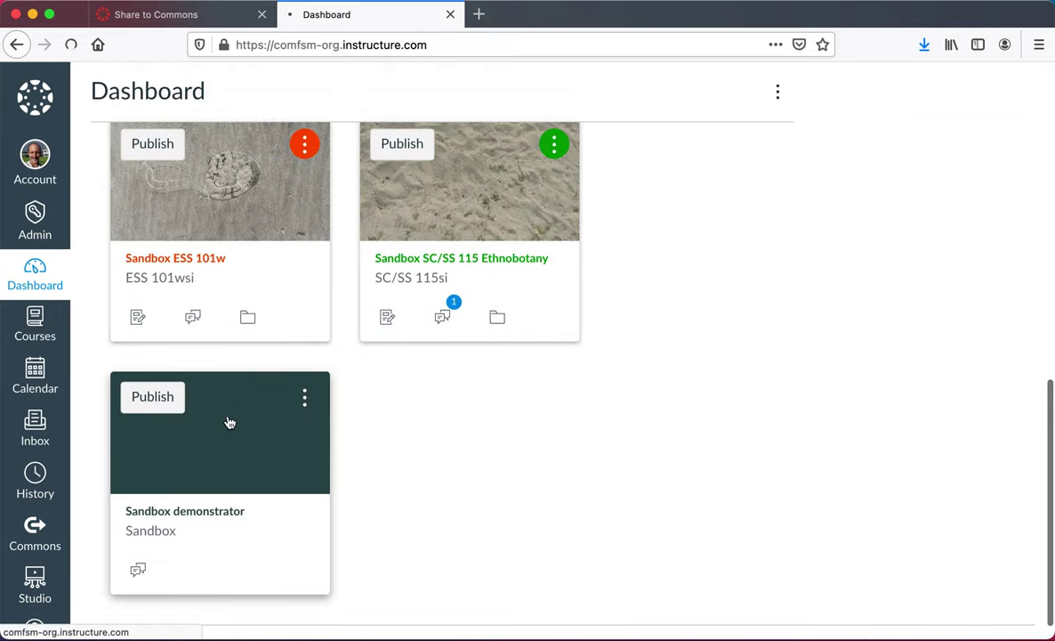
click(228, 422)
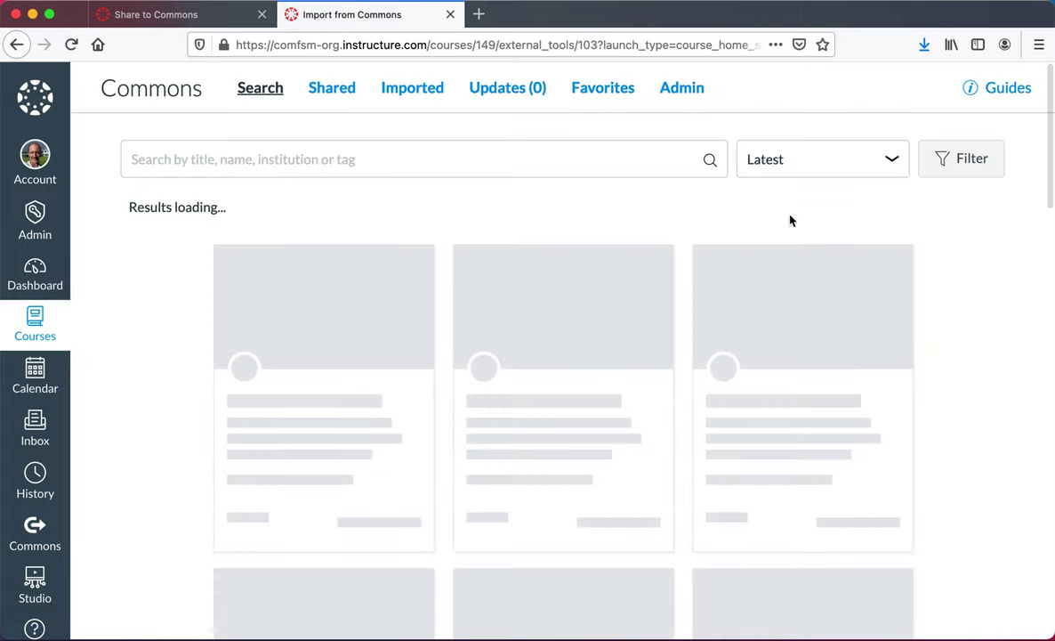
Search Commons for the author's full name and open the shared sandbox course resource
click(671, 167)
text(Dana Lee Ling)
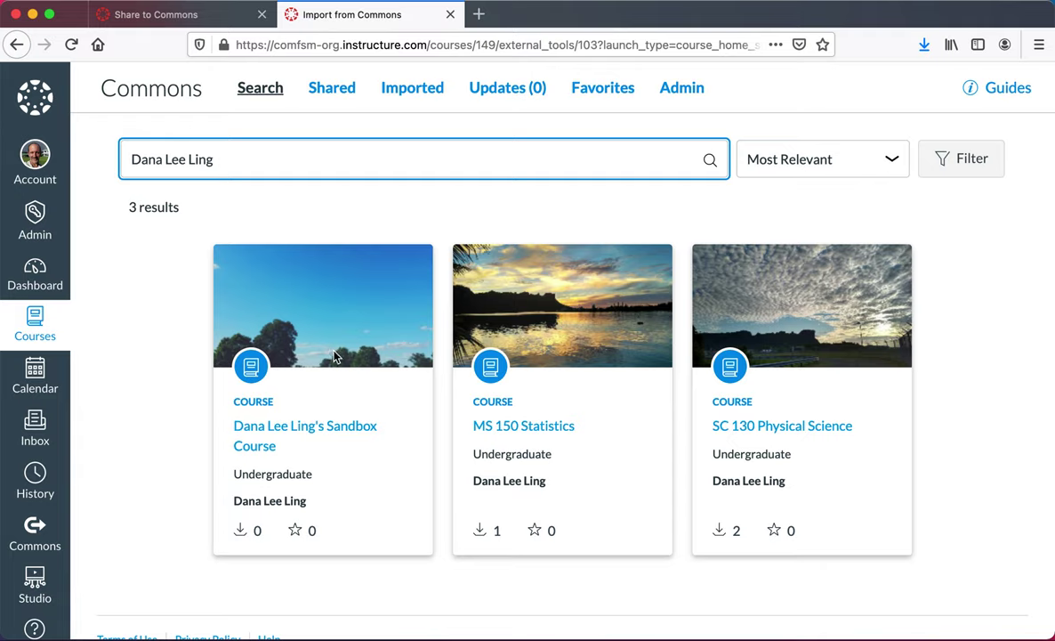
click(334, 356)
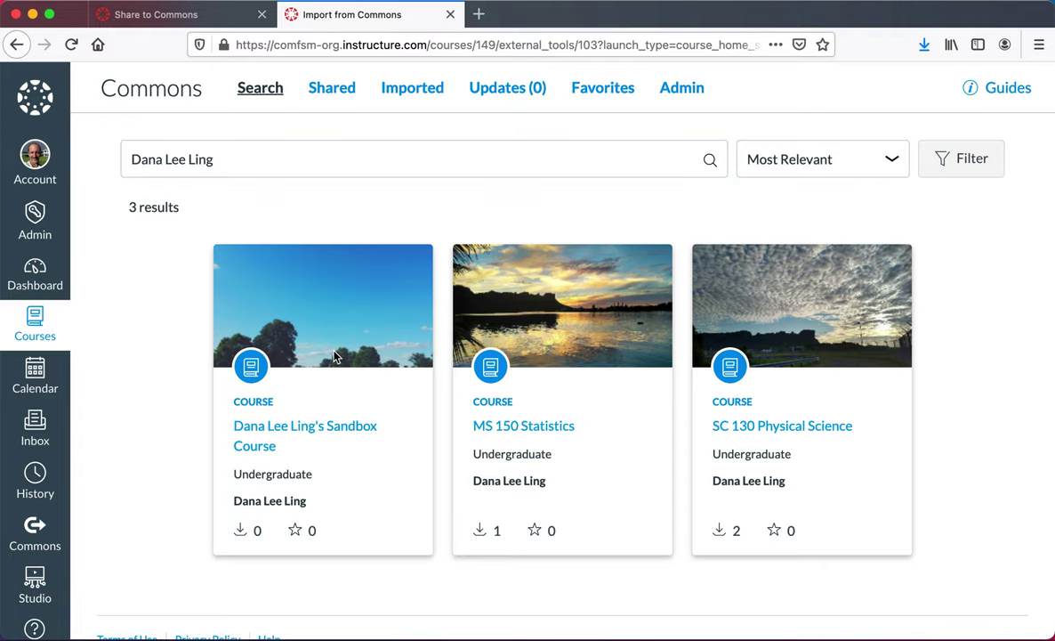
click(289, 431)
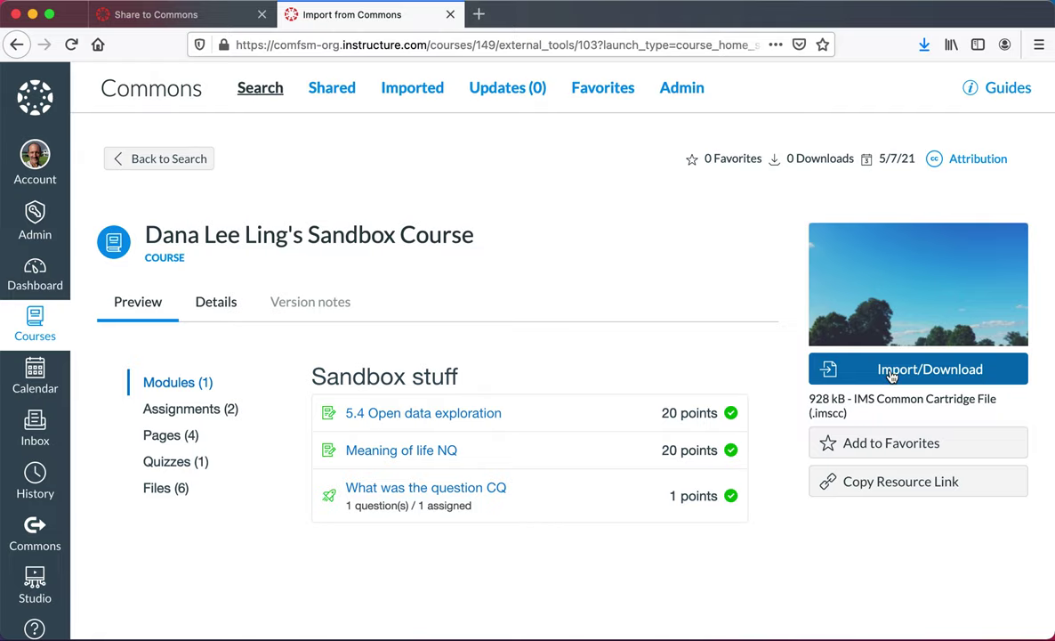
Import the shared sandbox resource into the Sandbox demonstrator course
click(892, 377)
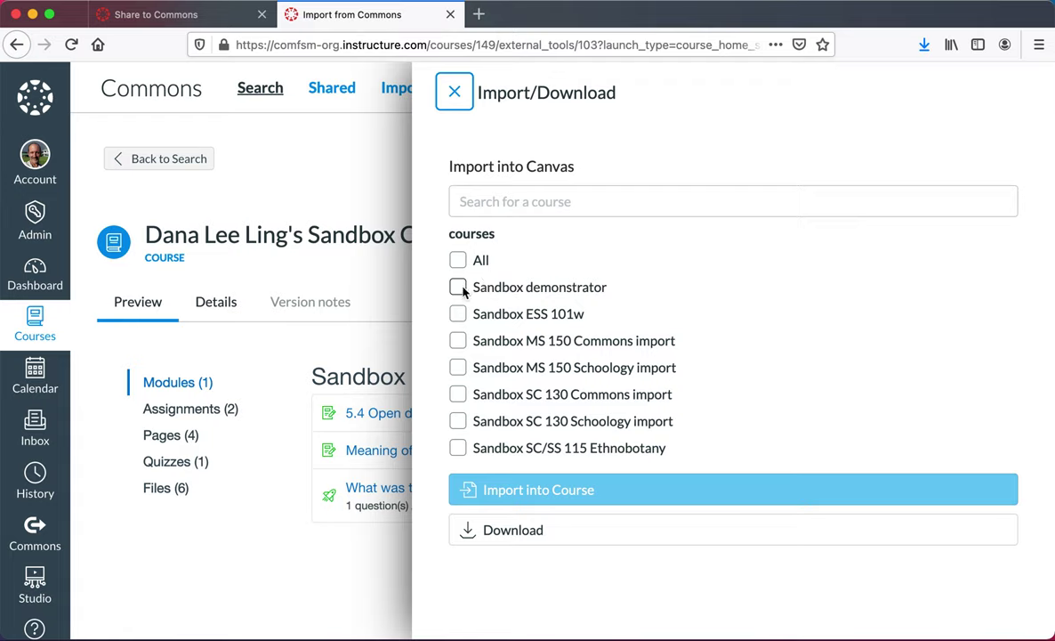
click(459, 288)
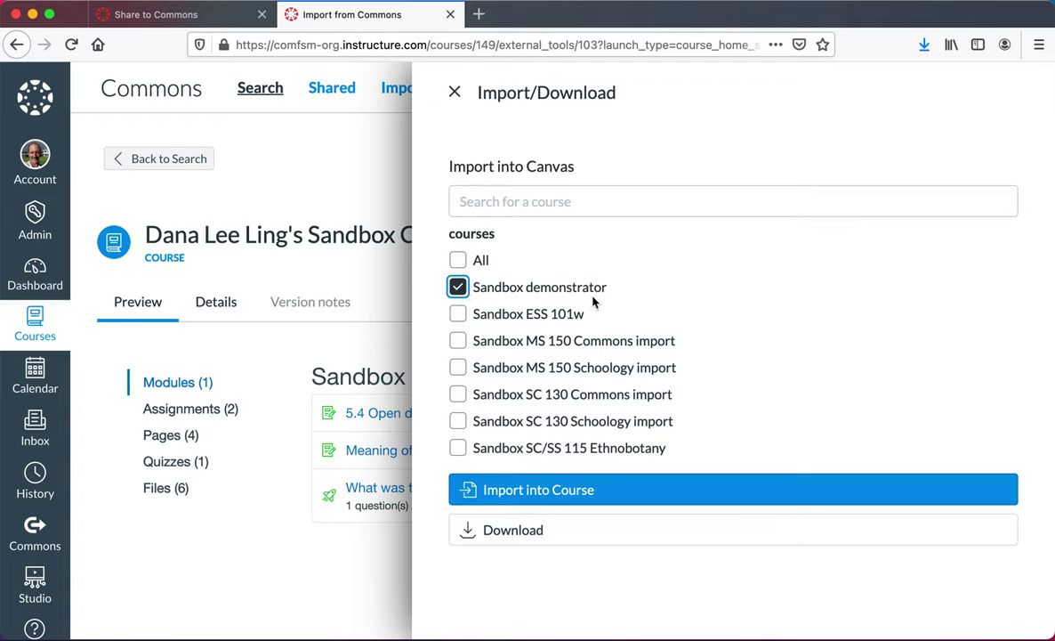
click(546, 488)
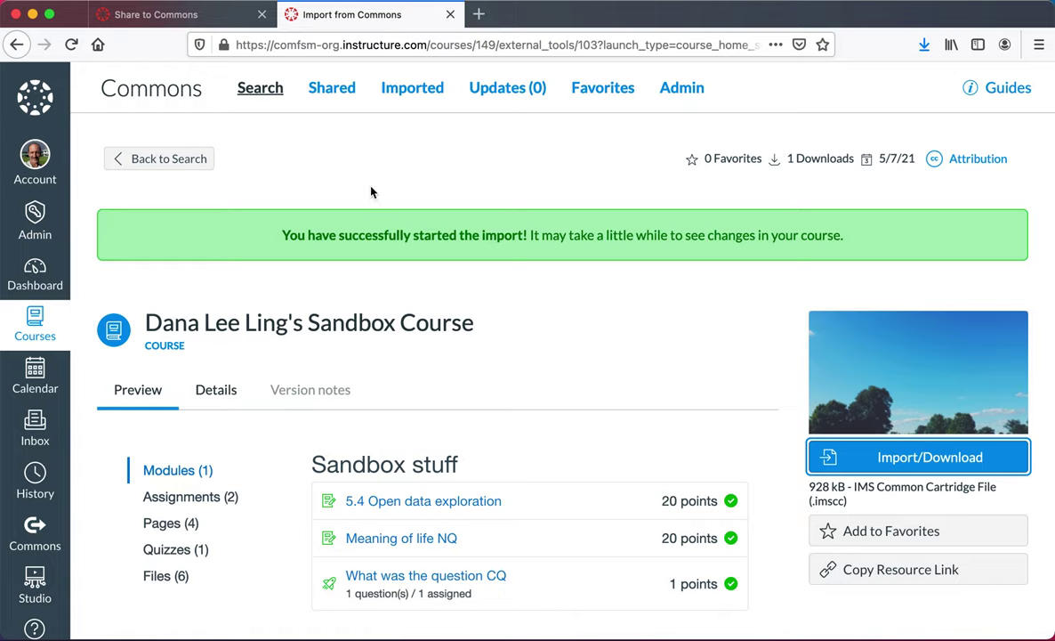
Reopen the Sandbox demonstrator course from the dashboard and view its assignments
click(34, 267)
scroll(262, 426, down, 10)
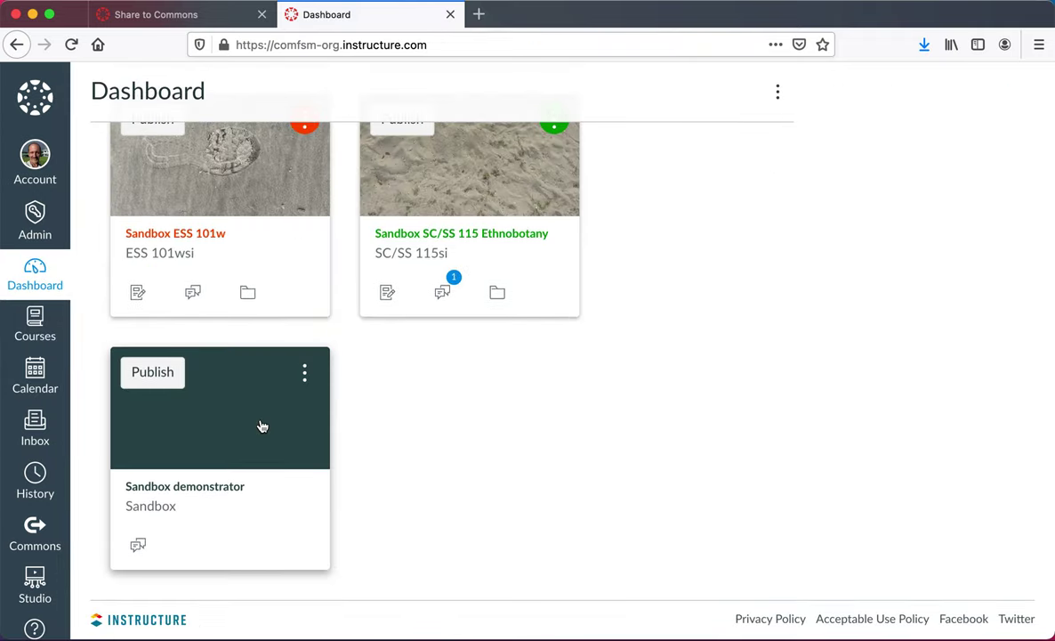
click(218, 488)
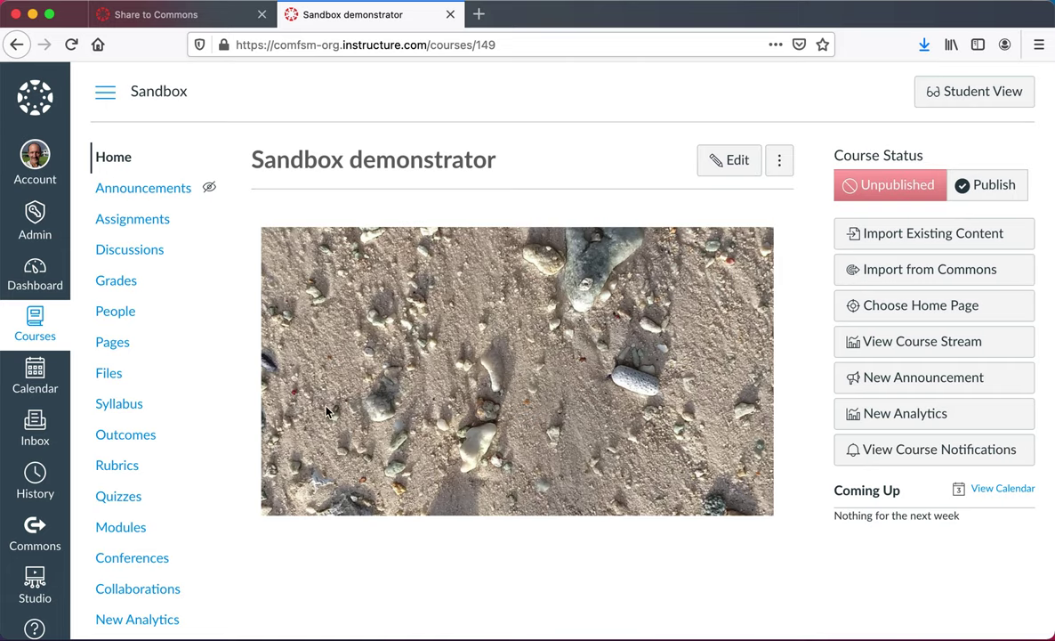
click(150, 220)
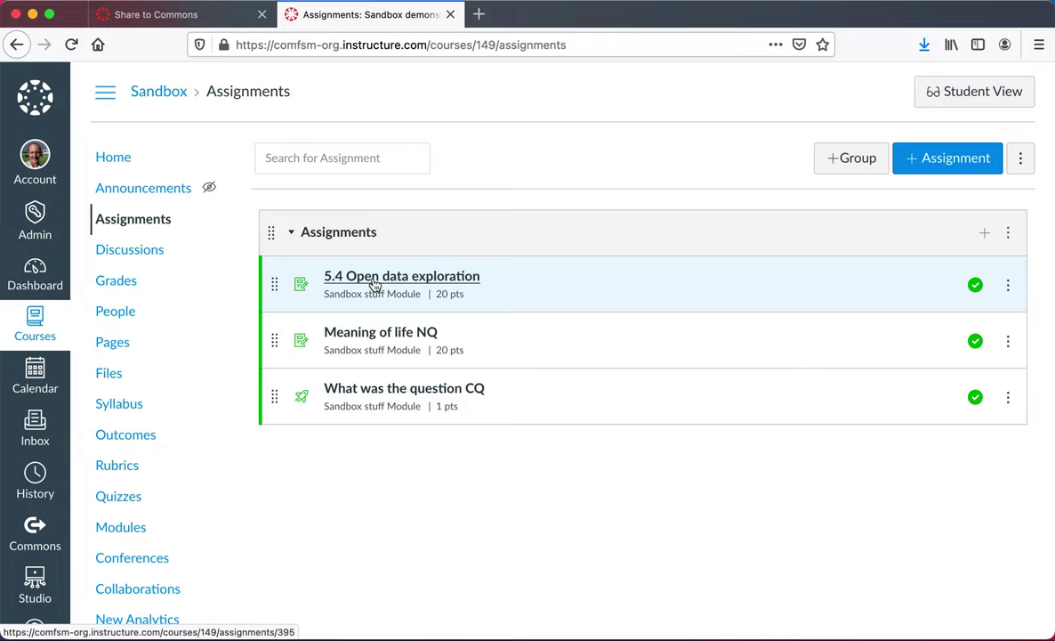
Examine the imported 5.4 Open data exploration assignment, including its data table, submission details and rubric
click(374, 277)
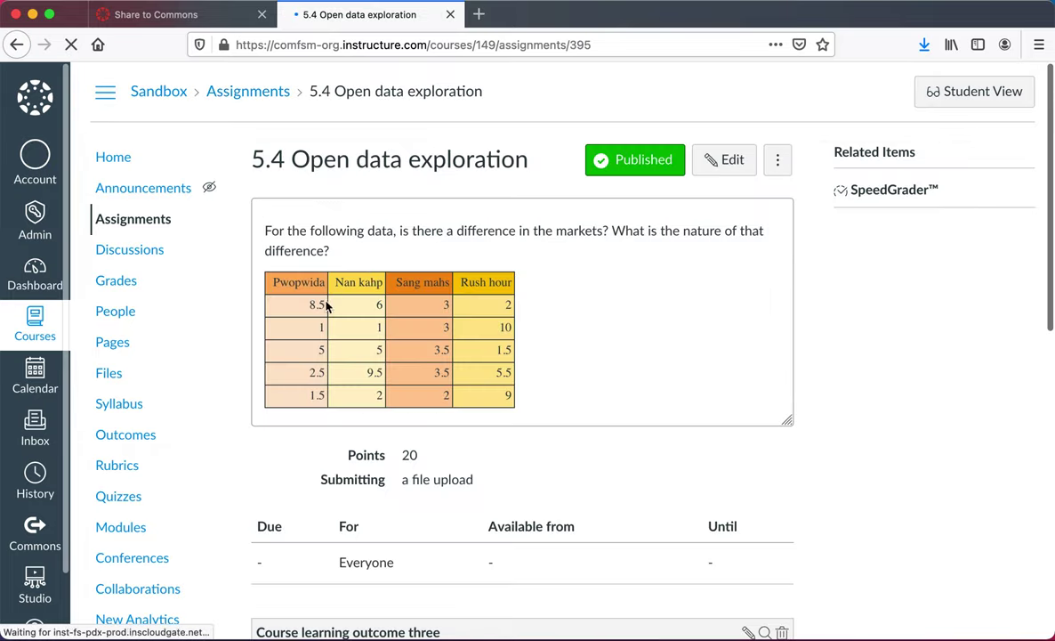
scroll(276, 394, down, 5)
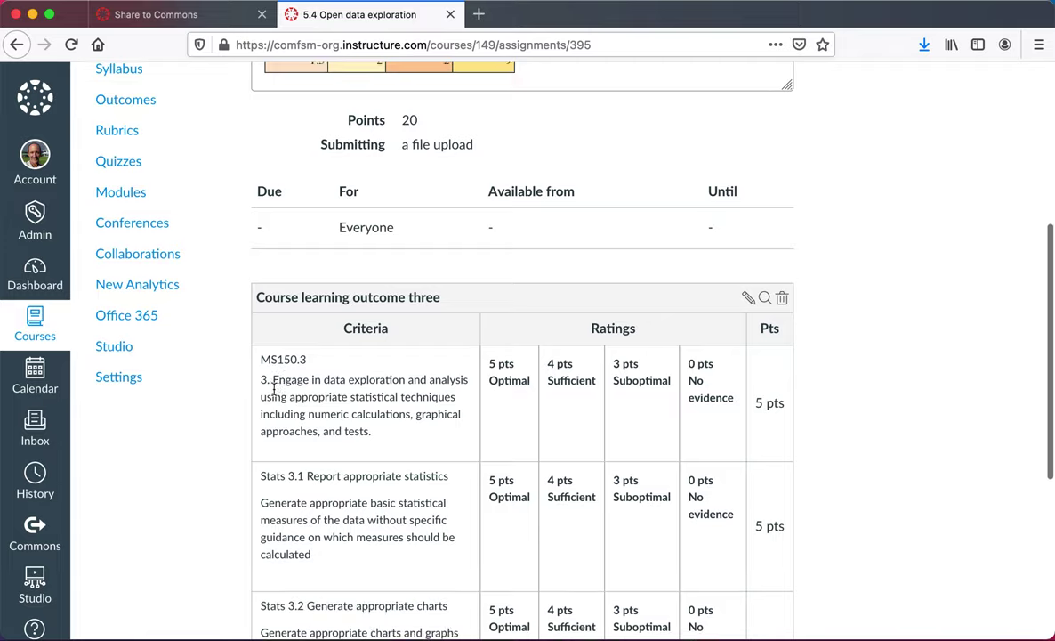
scroll(274, 389, down, 4)
scroll(274, 392, up, 9)
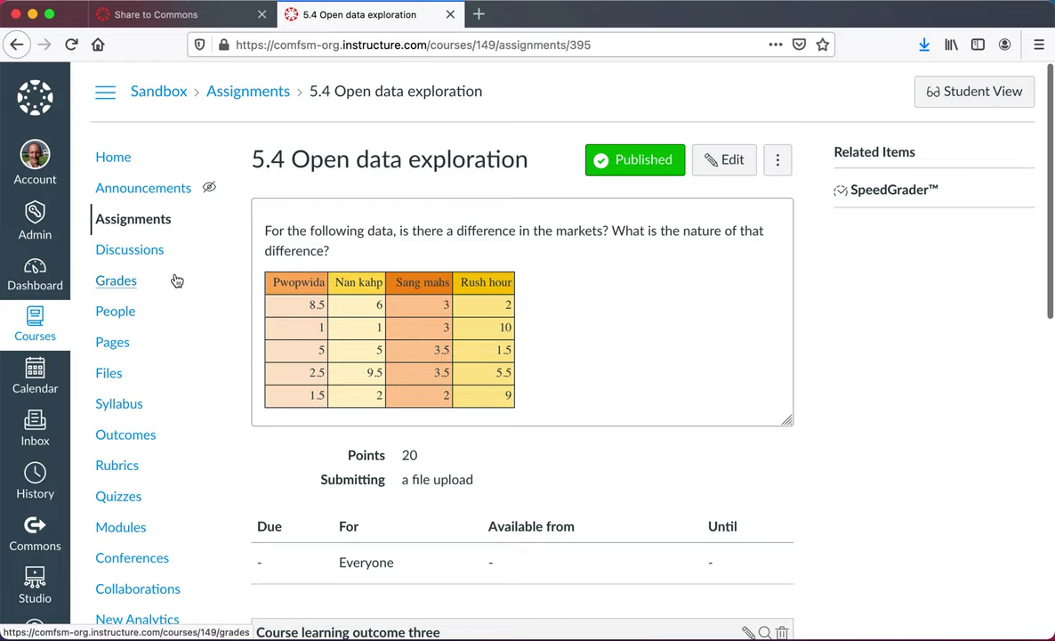
From the course's assignments, review the What was the question CQ quiz settings and open the Meaning of life NQ assignment
click(148, 221)
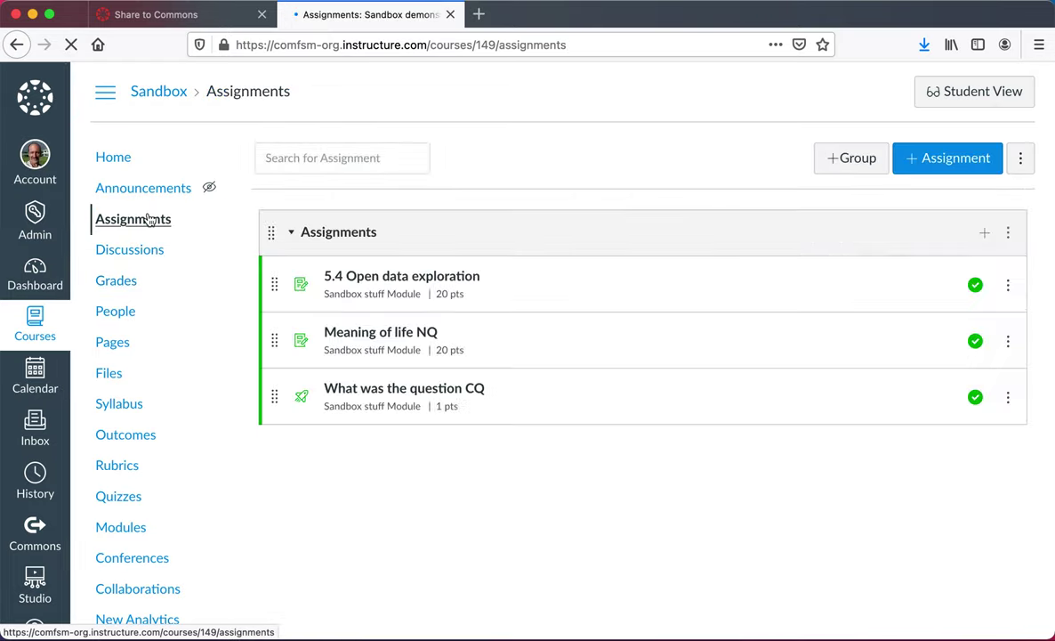
click(384, 393)
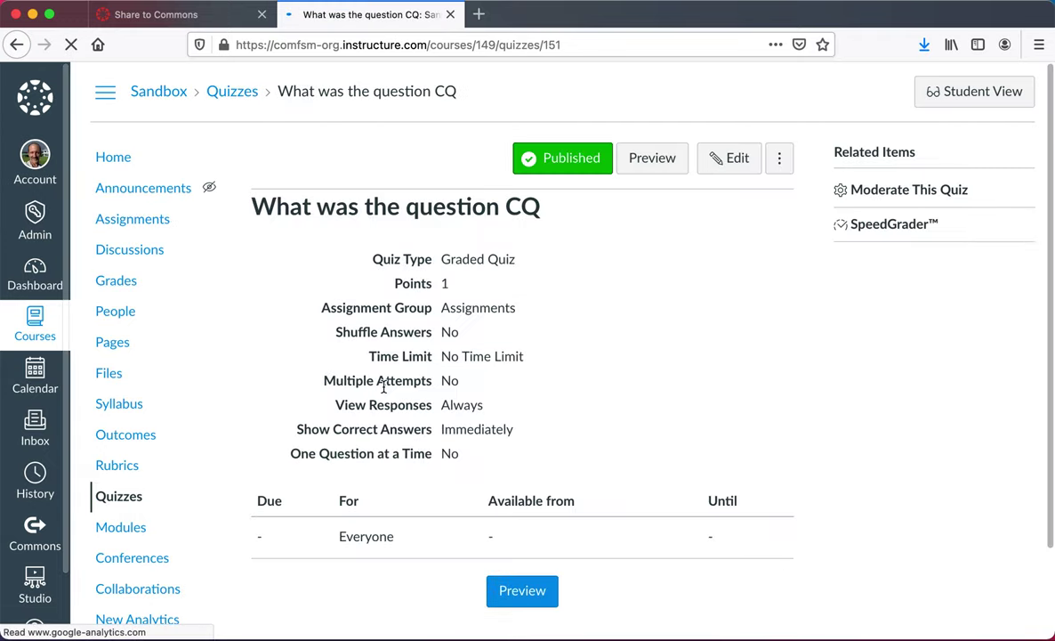
scroll(581, 431, down, 1)
scroll(581, 431, up, 1)
click(147, 229)
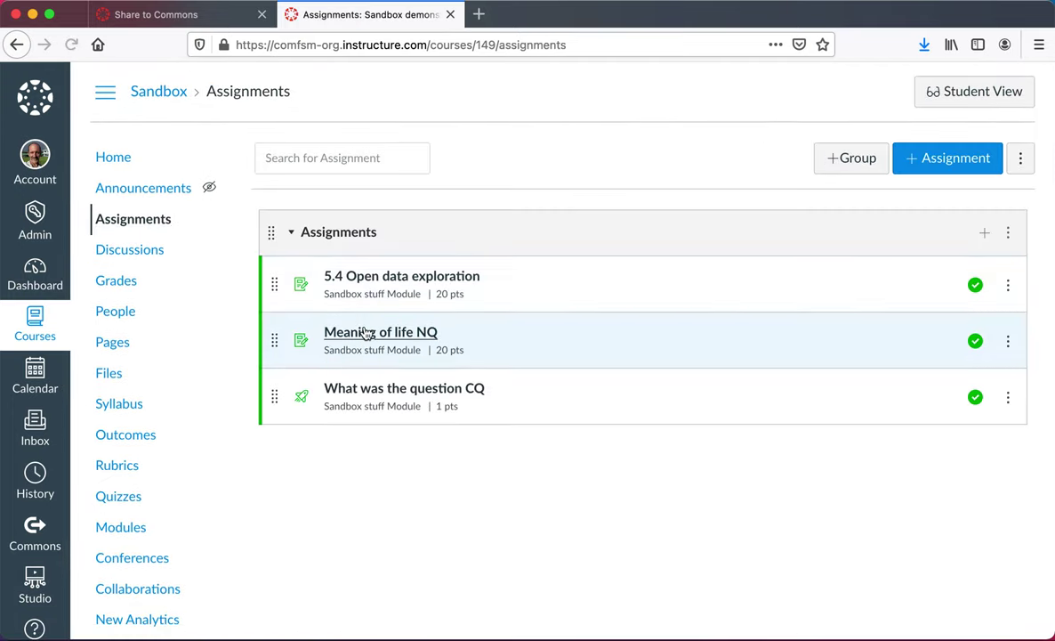
click(365, 333)
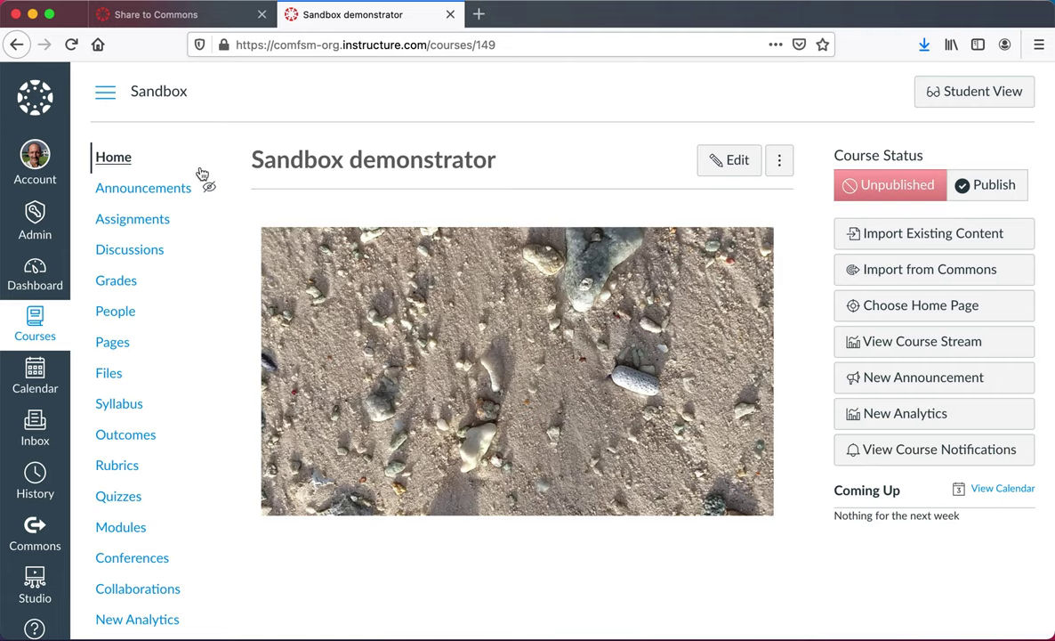
Open the Sandbox MS 150 Schoology import course from the dashboard and look through its Misc Module items
click(51, 282)
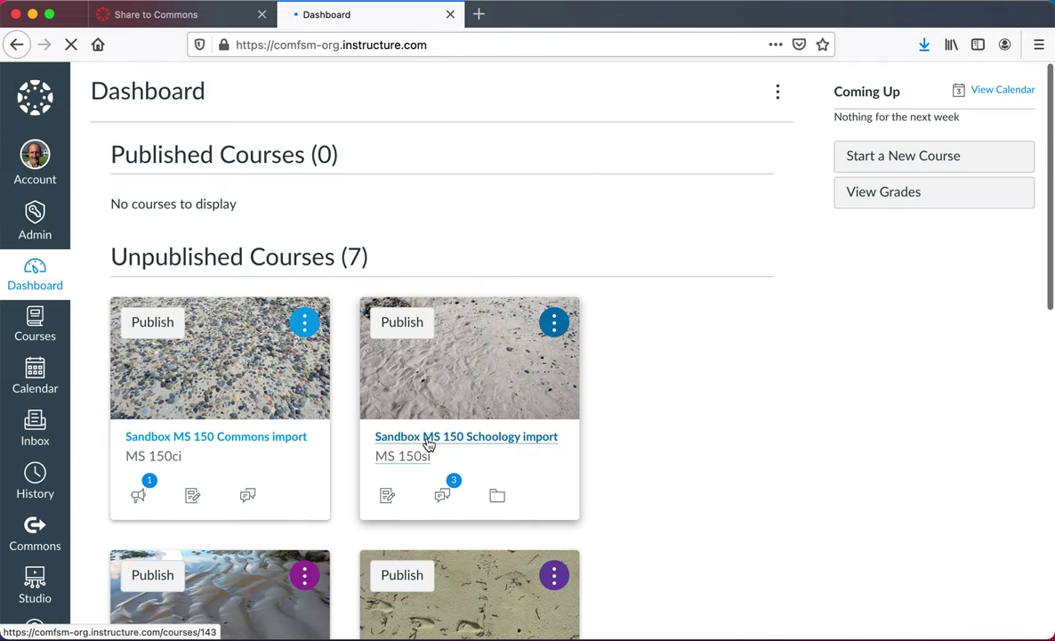
click(474, 439)
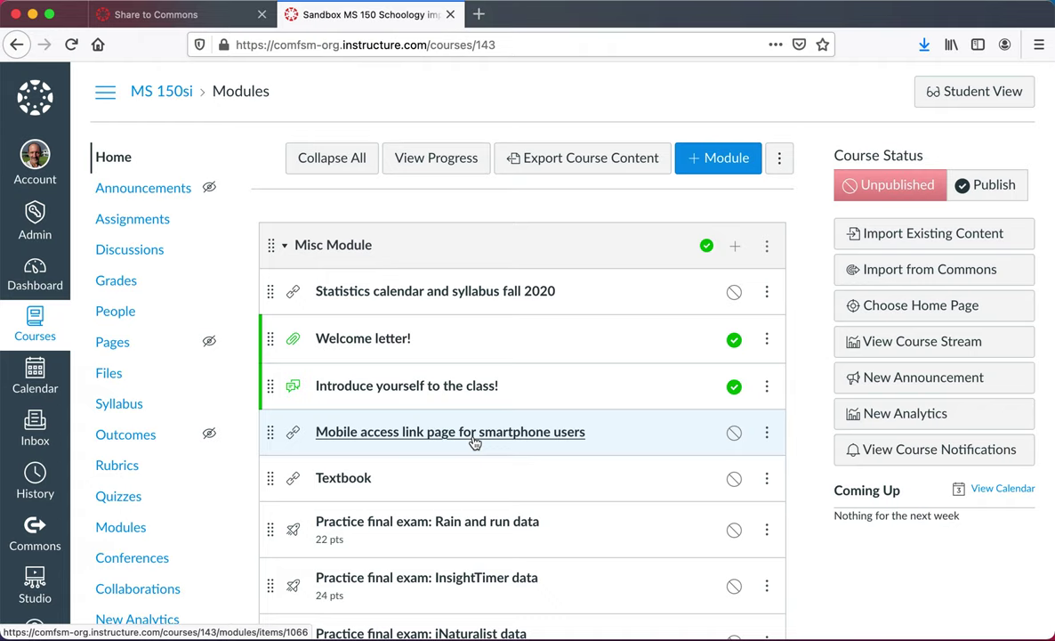
scroll(474, 442, down, 3)
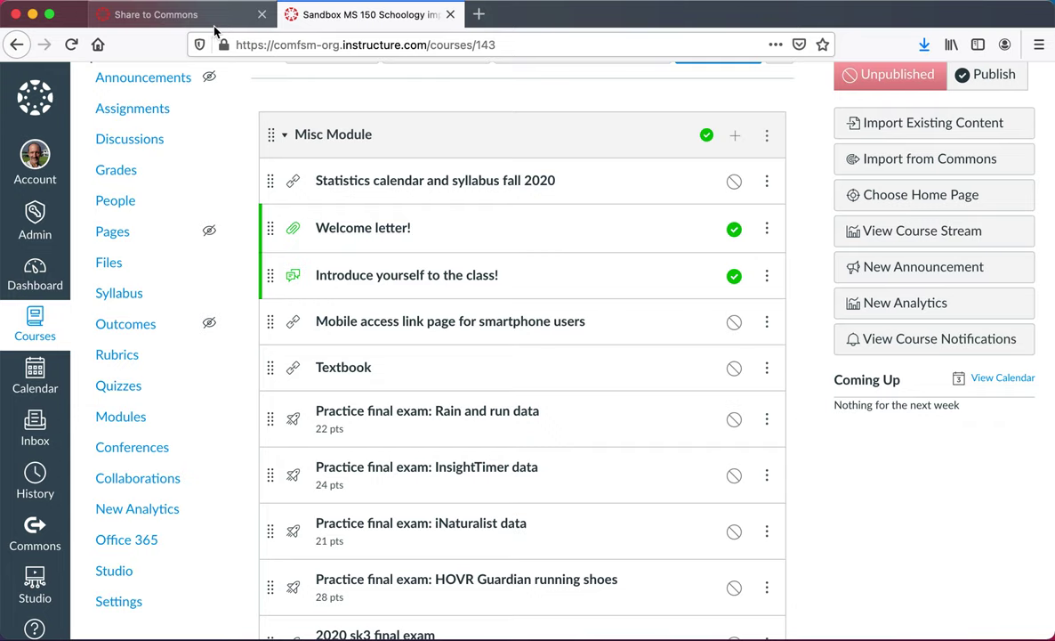
Return to the dashboard, look over the unpublished courses and open the Sandbox demonstrator course
click(35, 269)
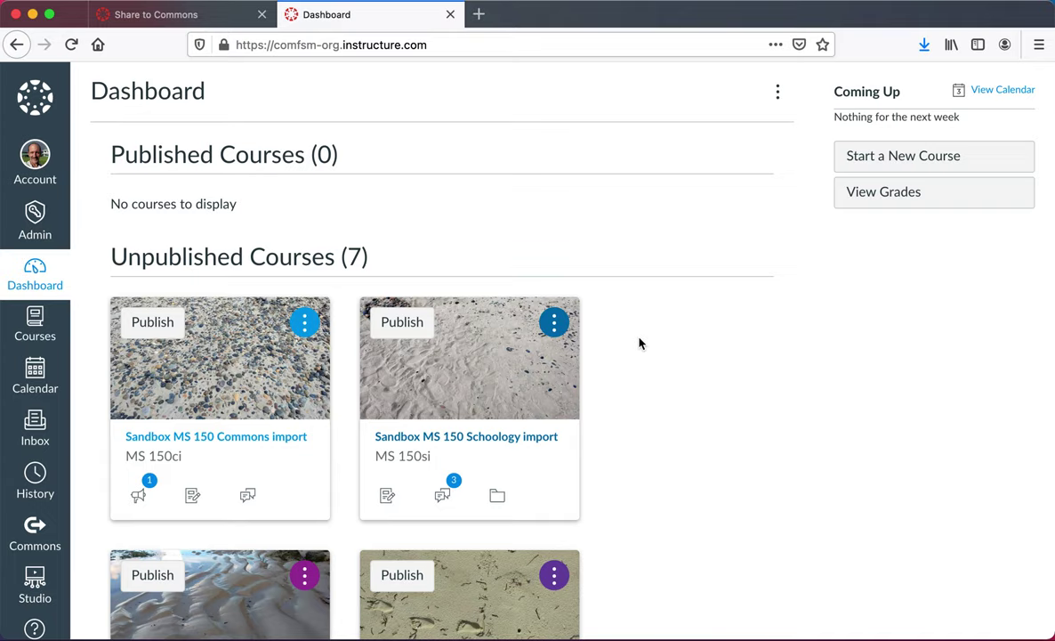
scroll(639, 343, down, 1)
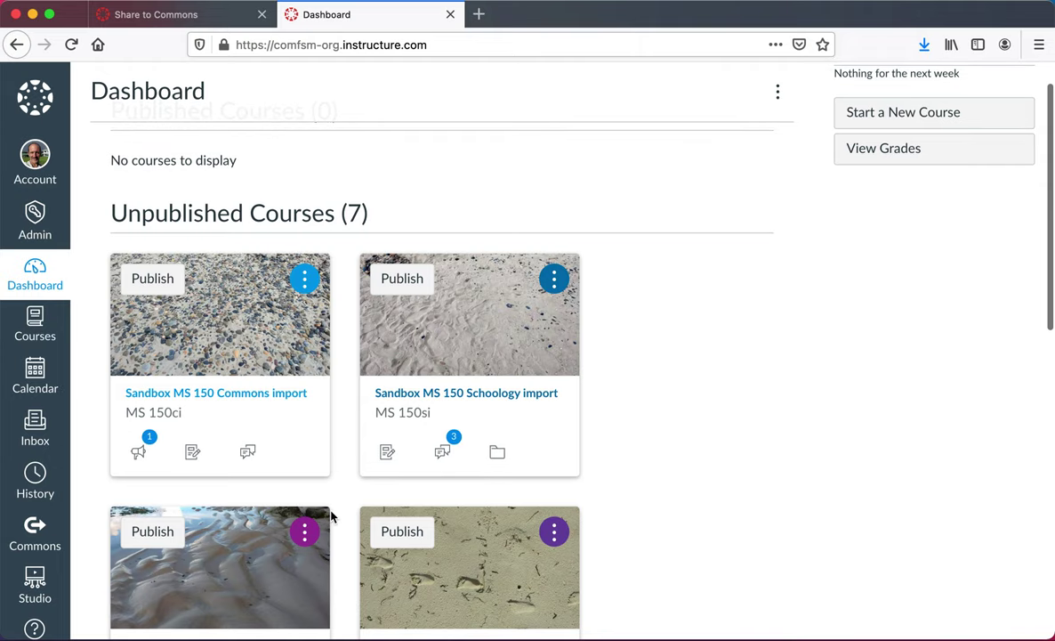
scroll(331, 516, down, 5)
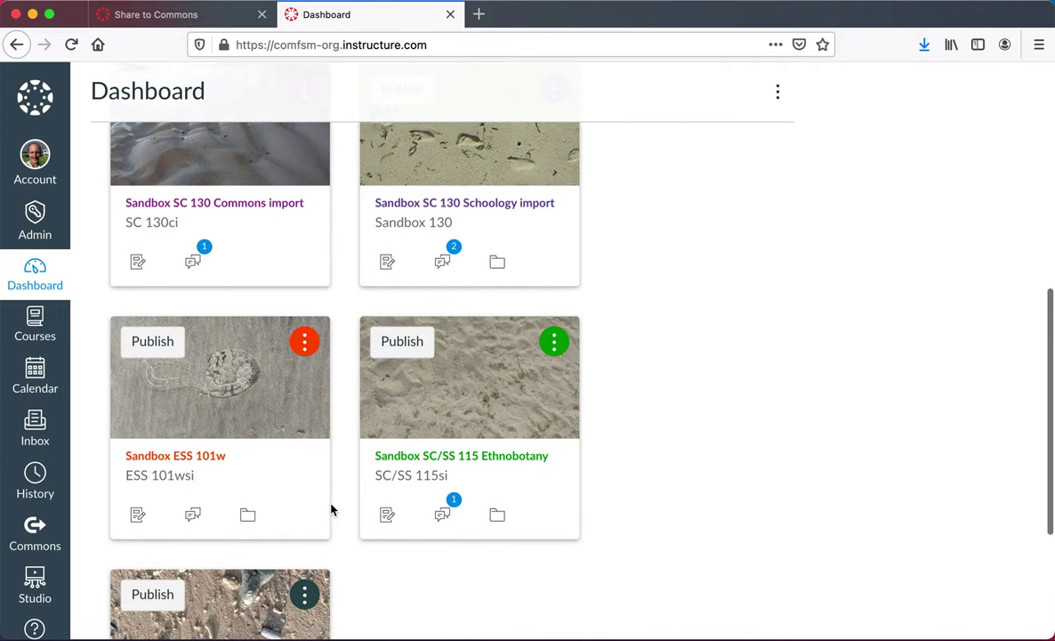
scroll(331, 508, down, 1)
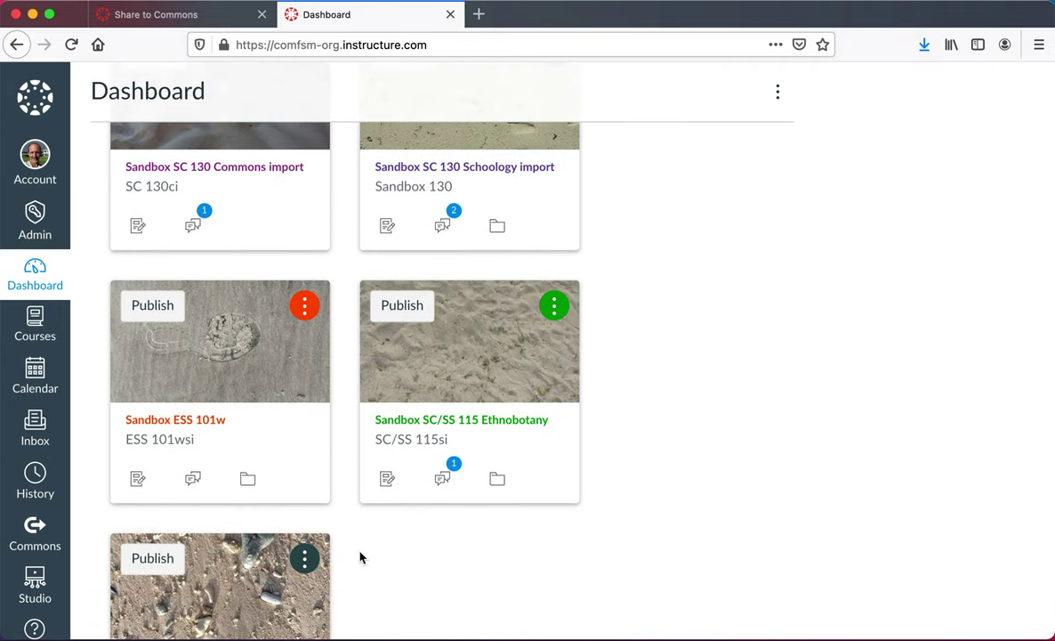
scroll(360, 557, down, 4)
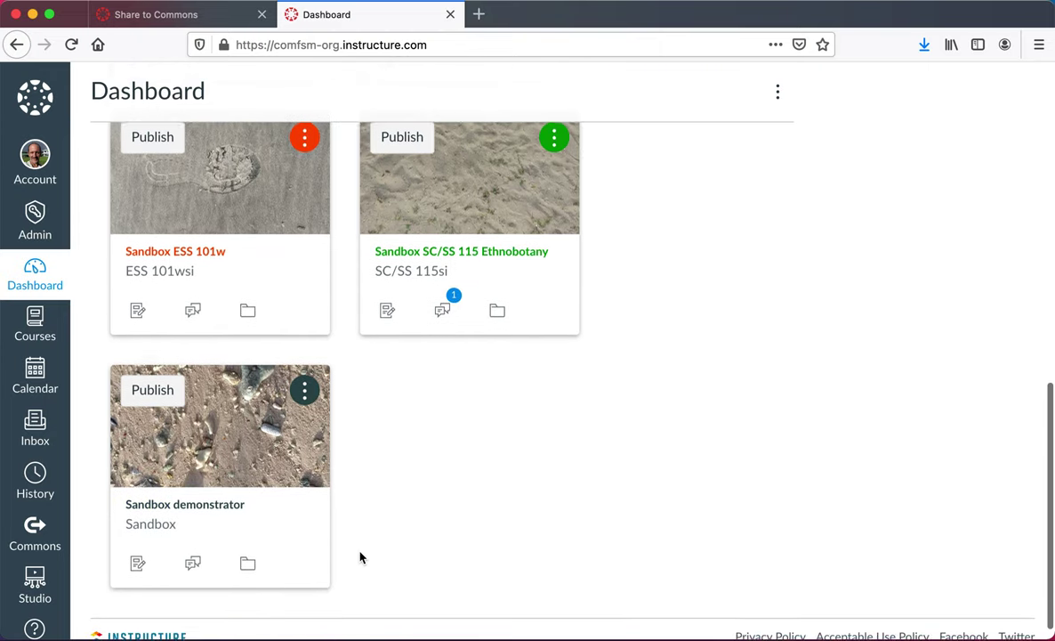
click(262, 476)
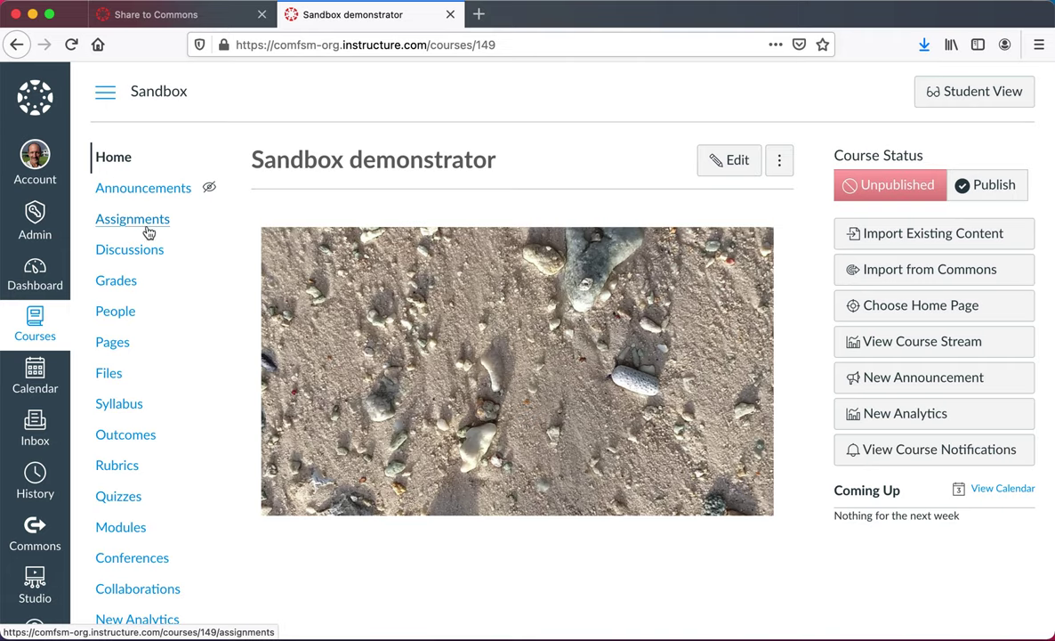
View the What was the question CQ quiz from the Quizzes list, and open Meaning of life NQ from the assignments
click(126, 499)
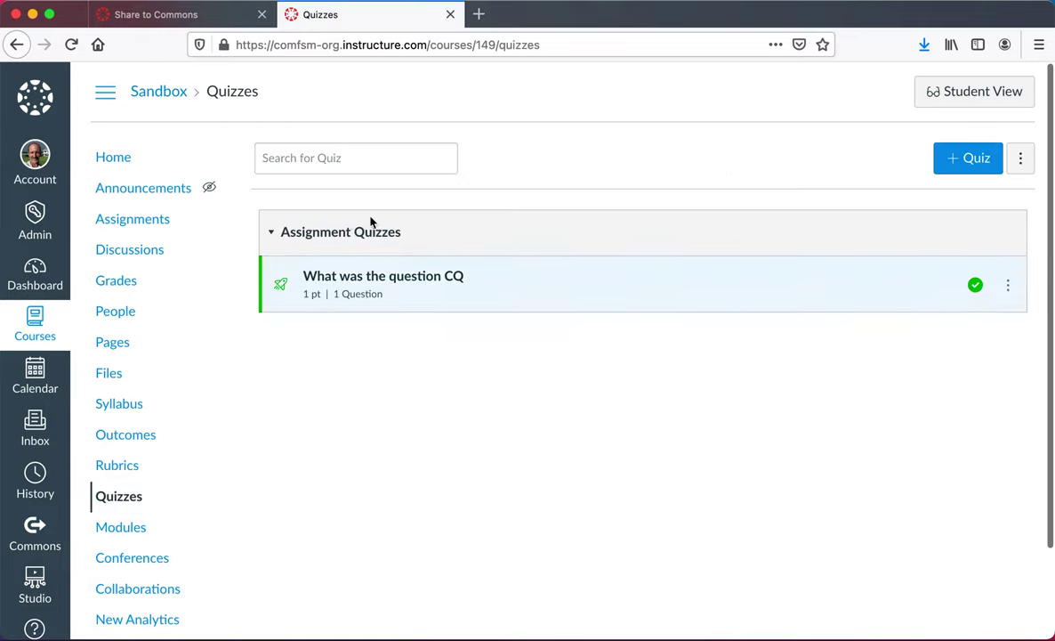
click(400, 278)
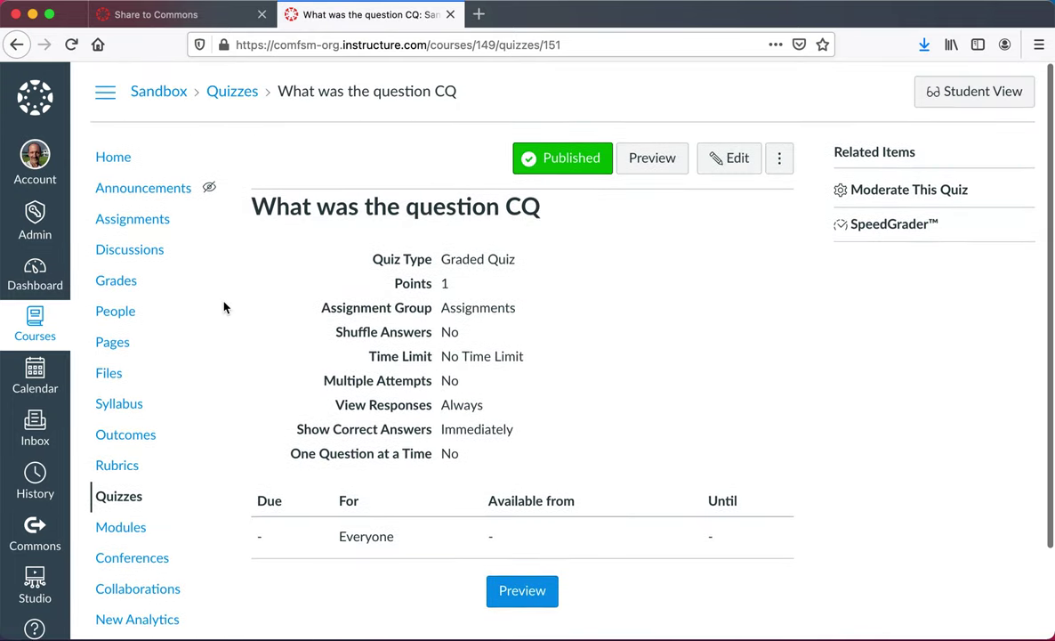
click(143, 219)
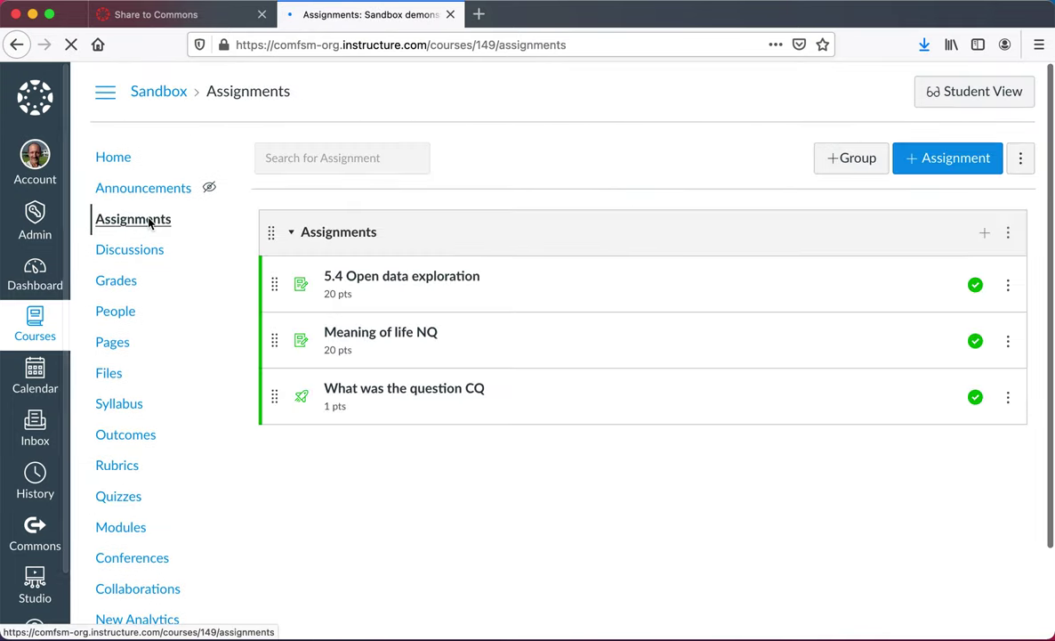
click(381, 336)
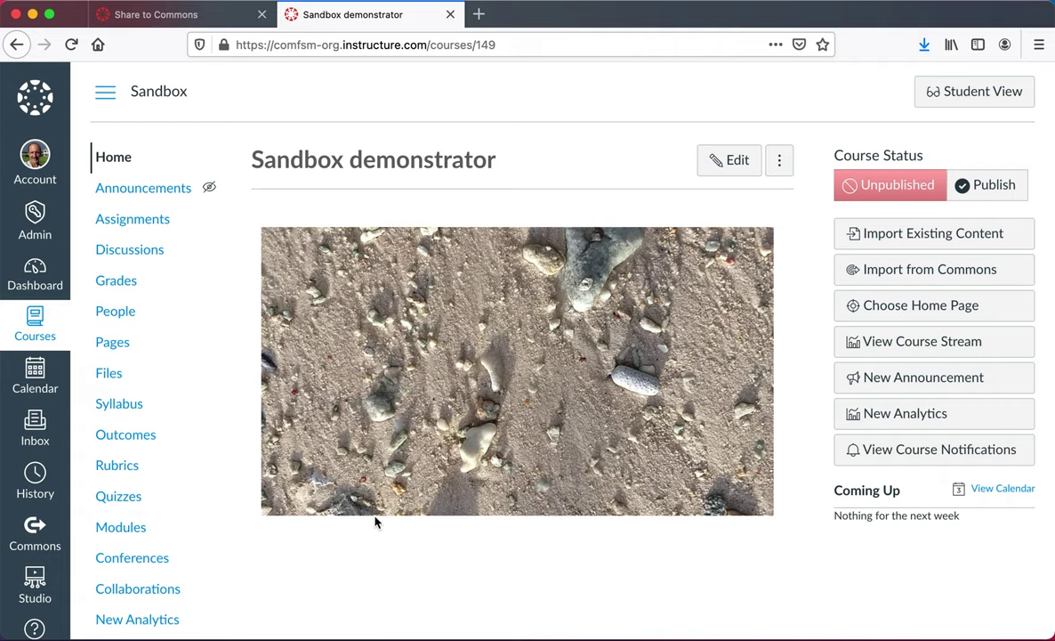
Switch back to the shared Commons resources and delete the author's shared Sandbox Course
scroll(376, 521, down, 1)
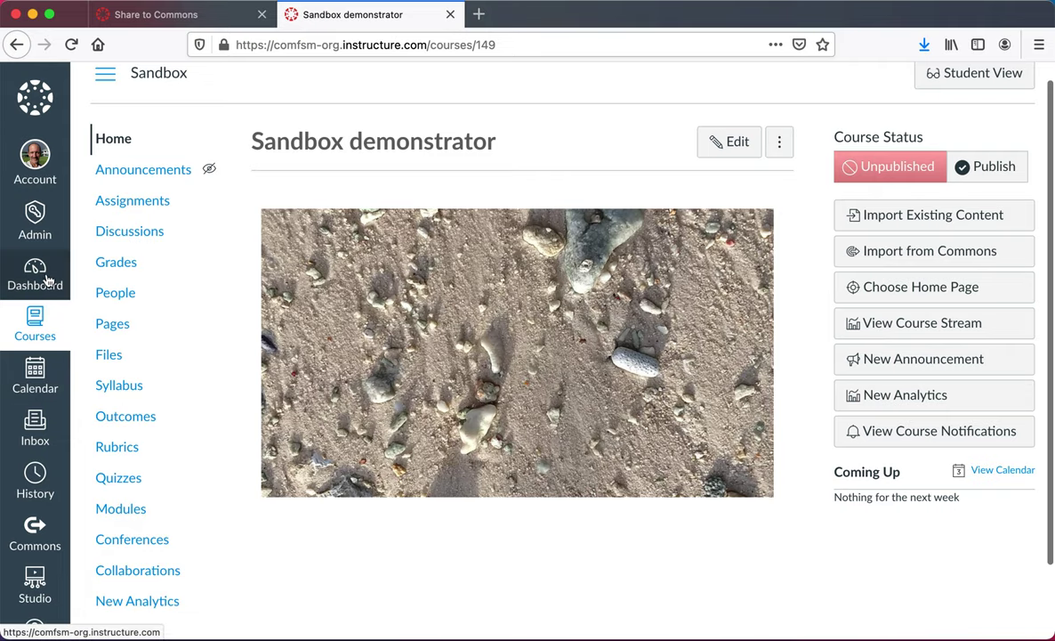
click(207, 18)
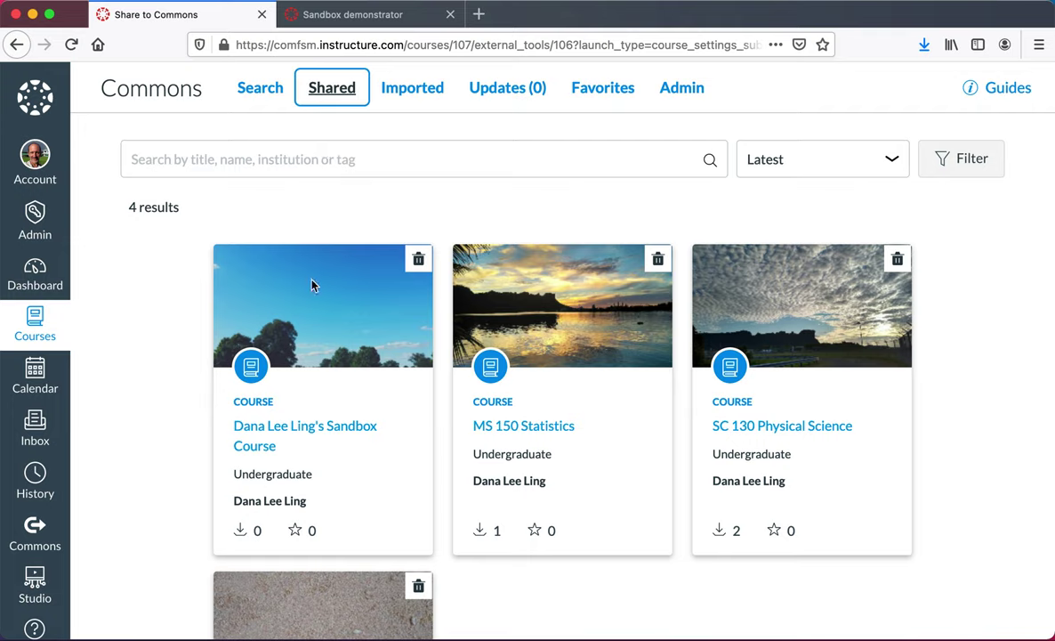
click(417, 265)
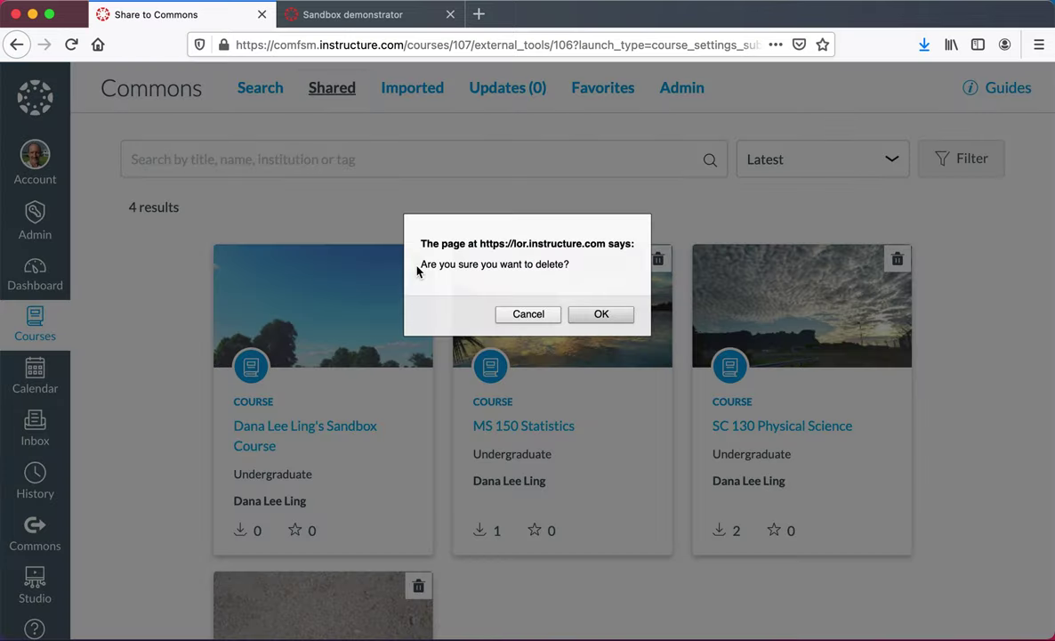
click(592, 319)
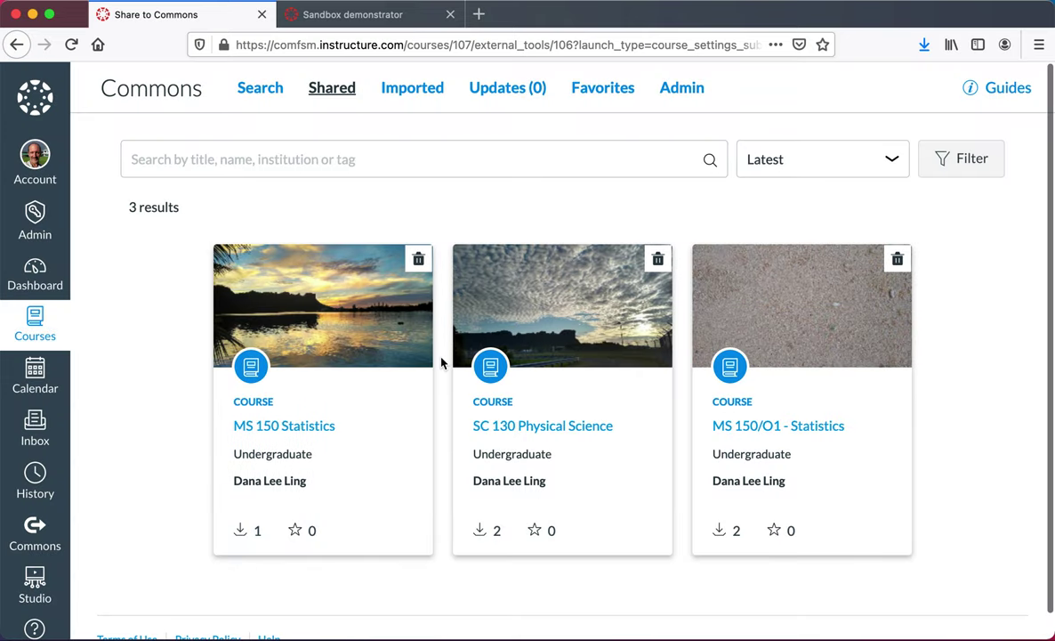